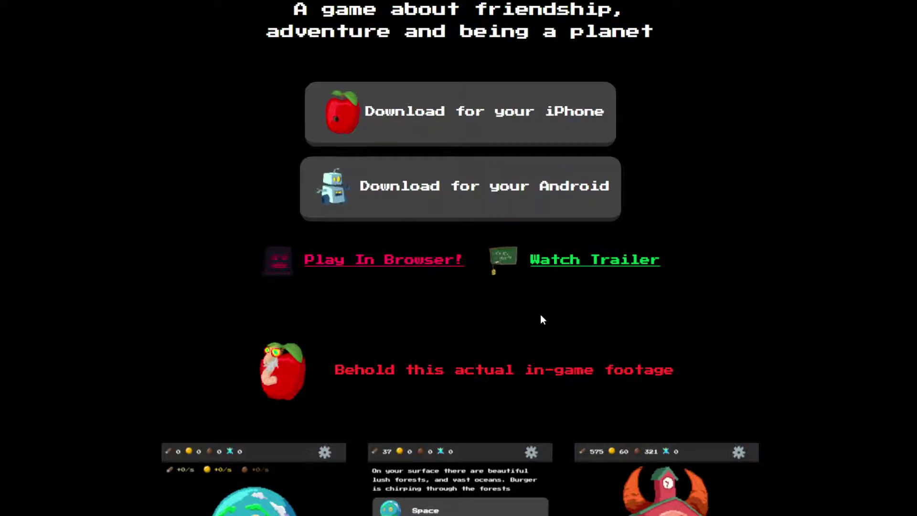
Start Planet Life in the browser and step through the intro, surface and space views
click(461, 283)
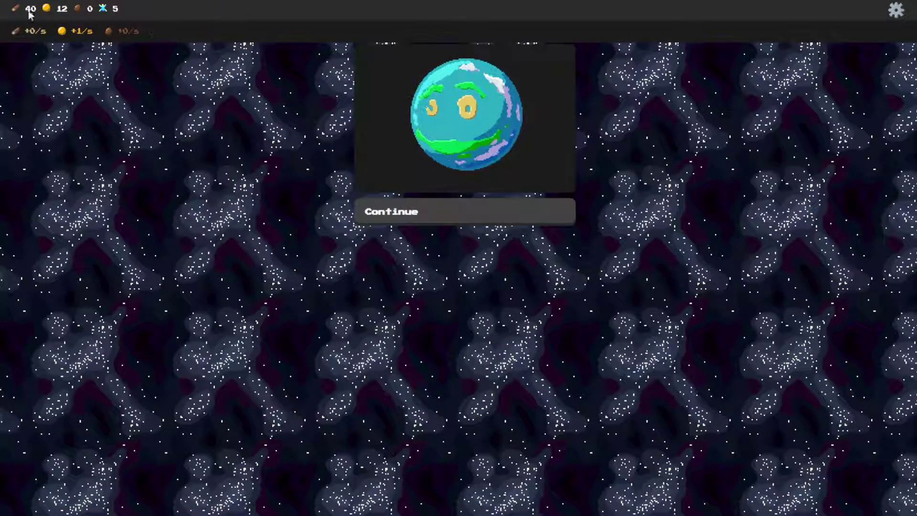
click(440, 213)
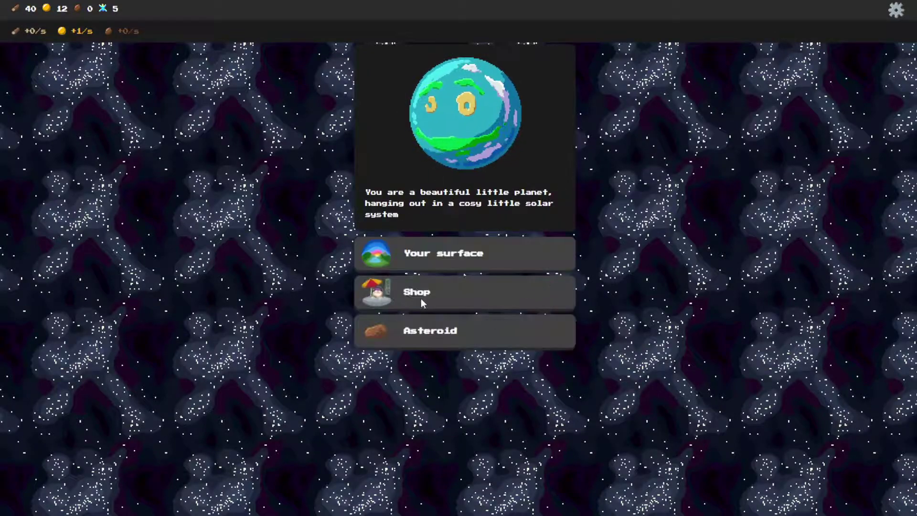
click(430, 254)
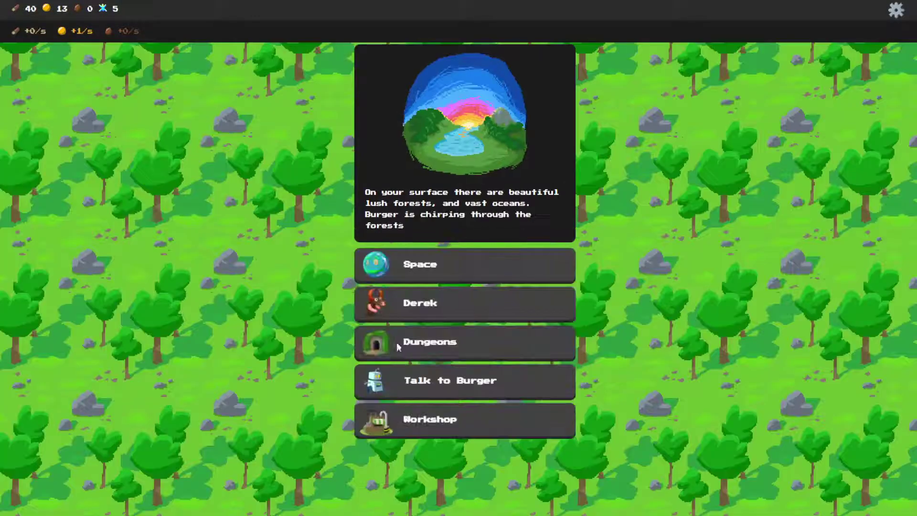
click(473, 265)
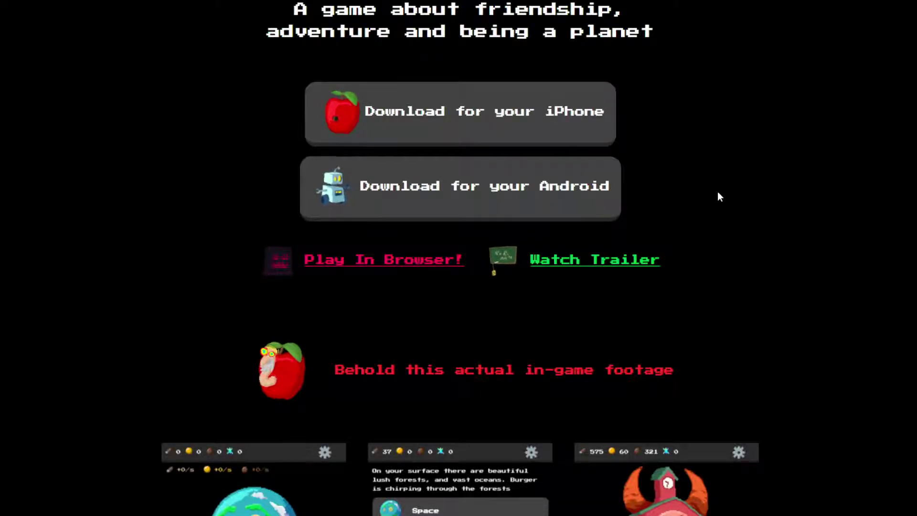
Open the DevTools Application panel and copy the local storage 'state' value
key(F12)
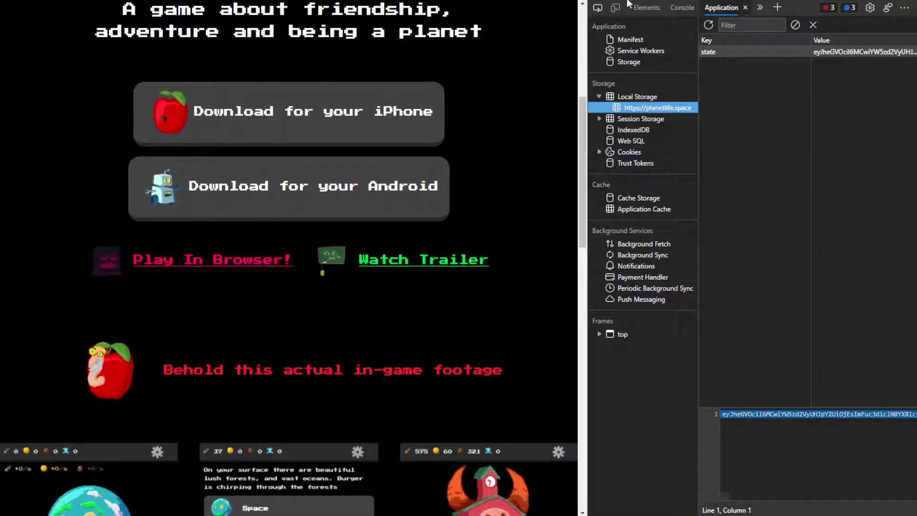
click(645, 7)
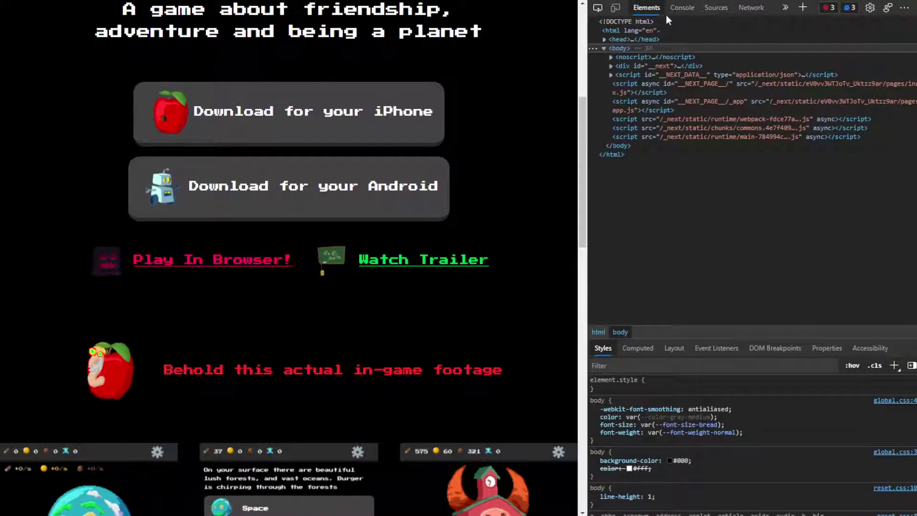
click(785, 7)
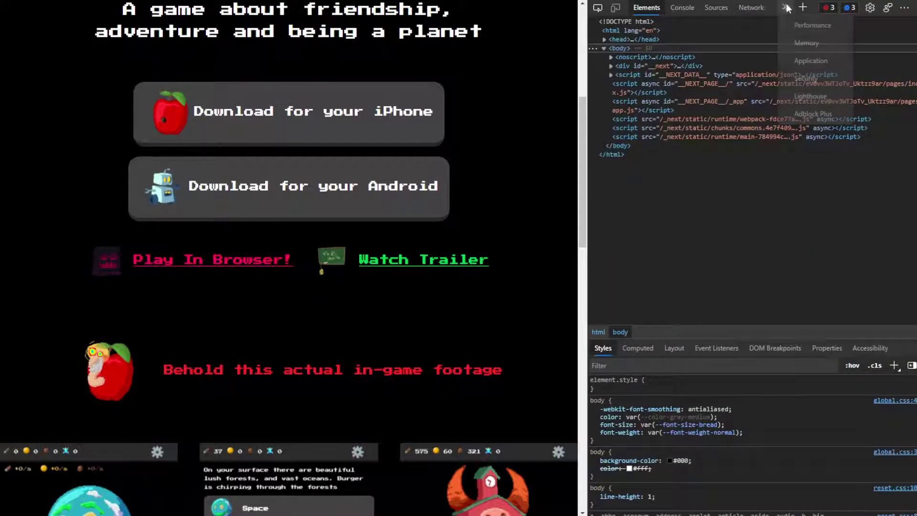
click(807, 61)
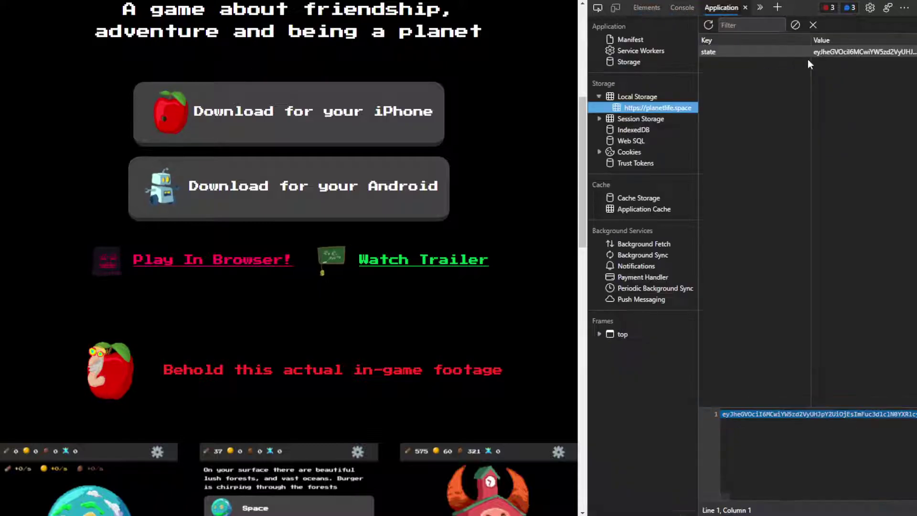
double_click(838, 55)
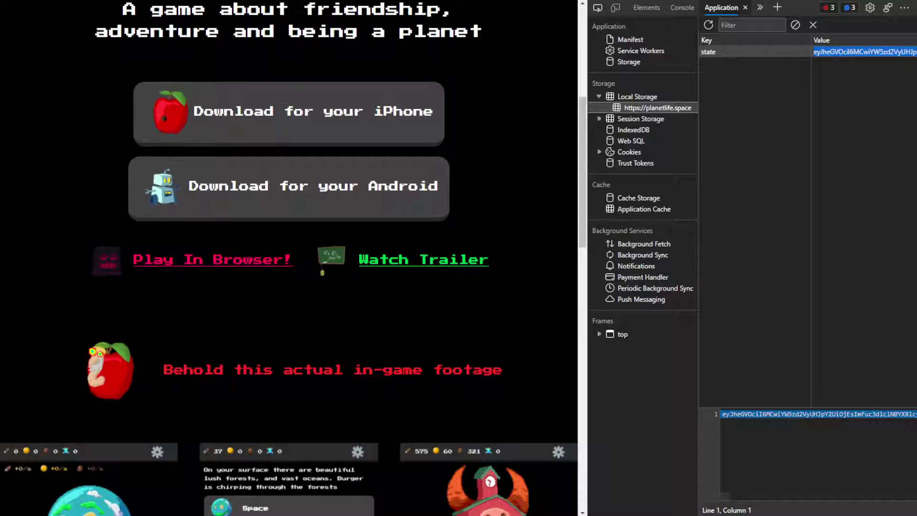
key(Escape)
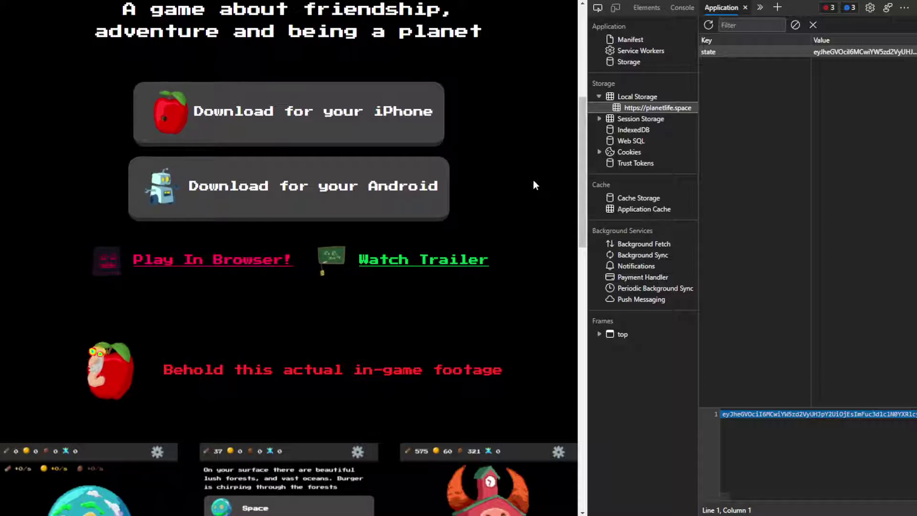
double_click(845, 52)
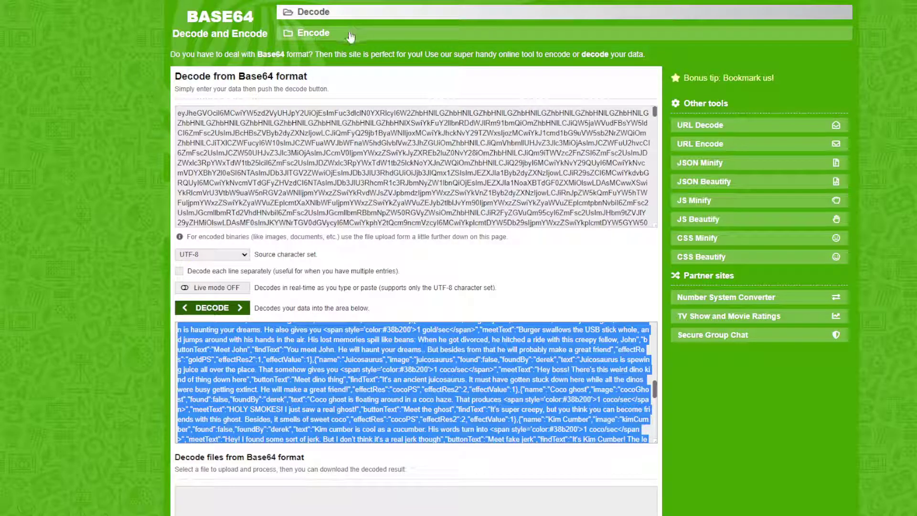
Paste the save string into base64encode.org's Decode form, decode it, and copy the resulting JSON
click(351, 35)
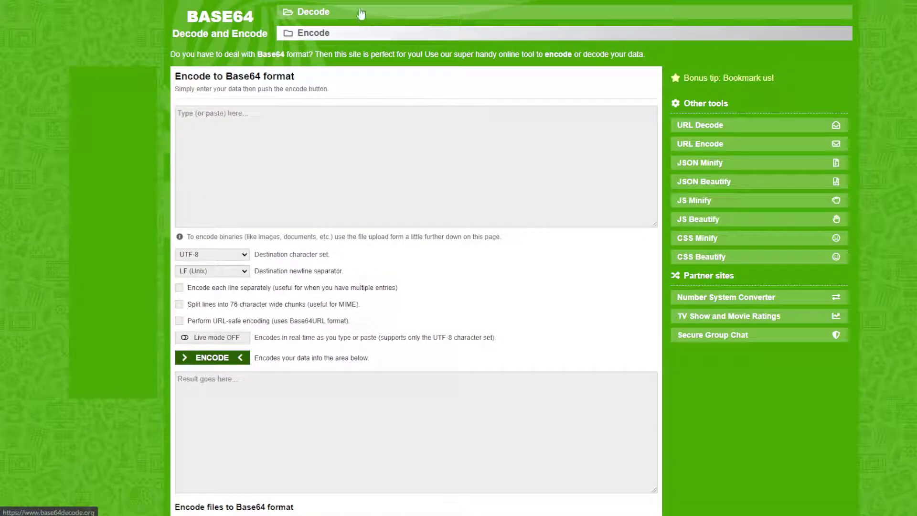
click(361, 14)
click(290, 144)
key(ctrl+v)
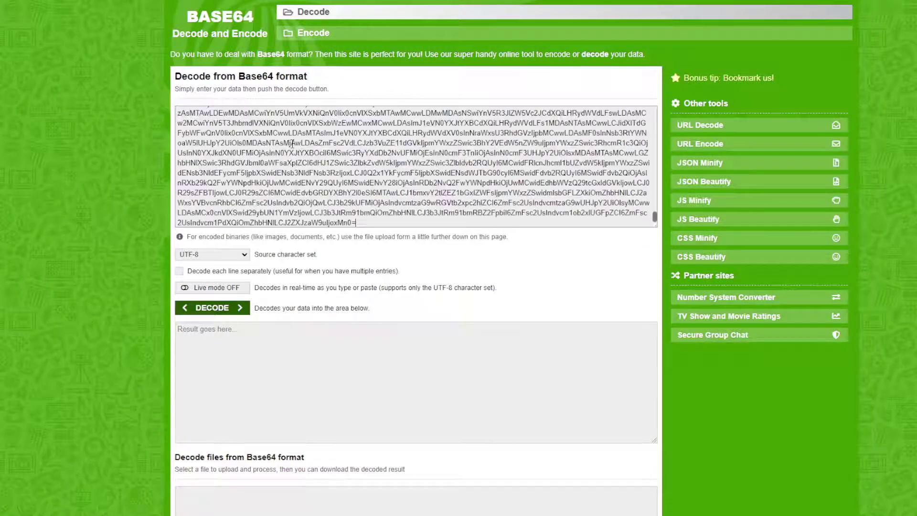
click(227, 311)
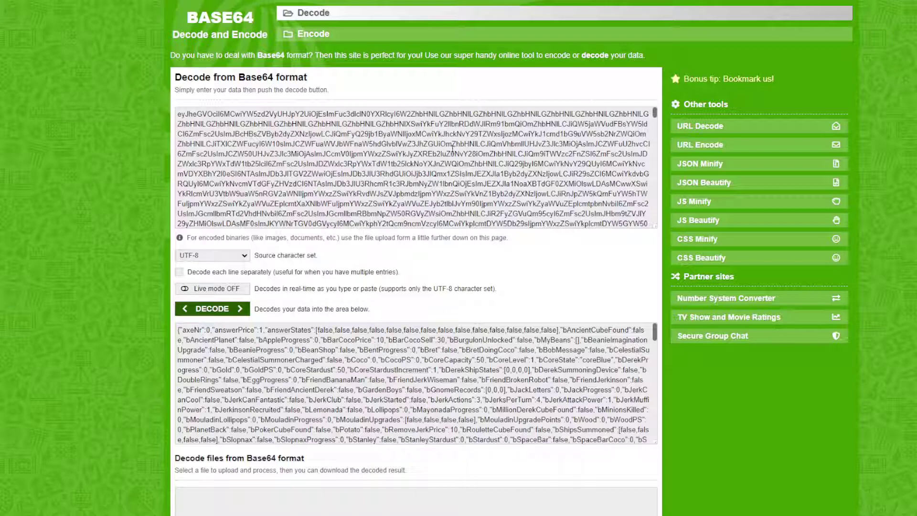
click(258, 402)
key(ctrl+a)
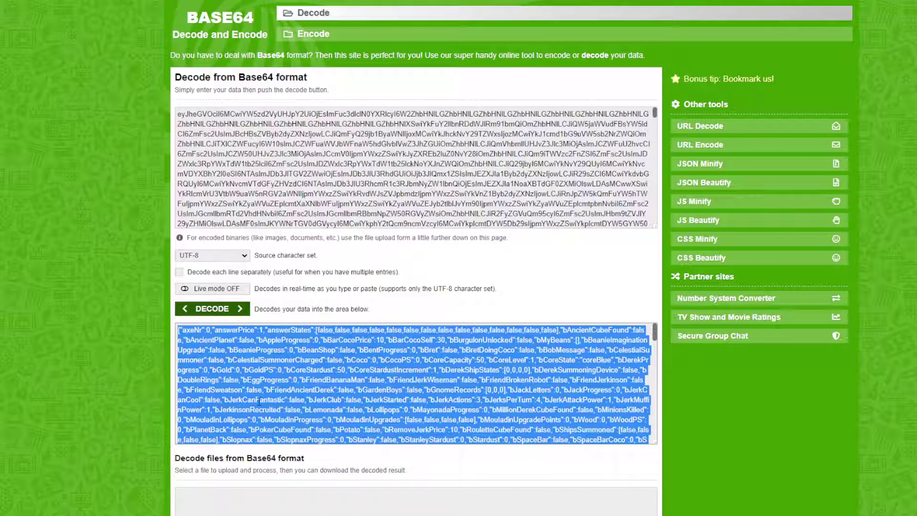
Overwrite Notepad's old text with the decoded save JSON and scroll through it
key(alt+Tab)
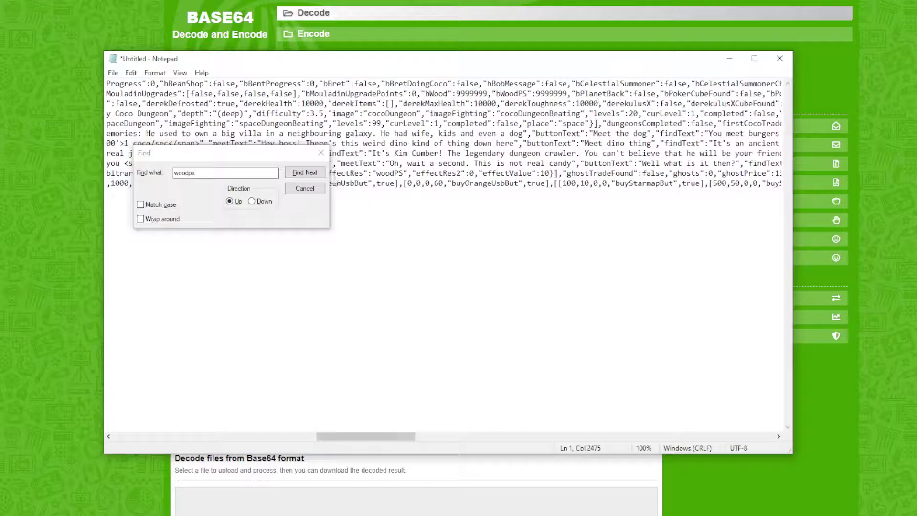
click(320, 155)
key(ctrl+a)
key(ctrl+v)
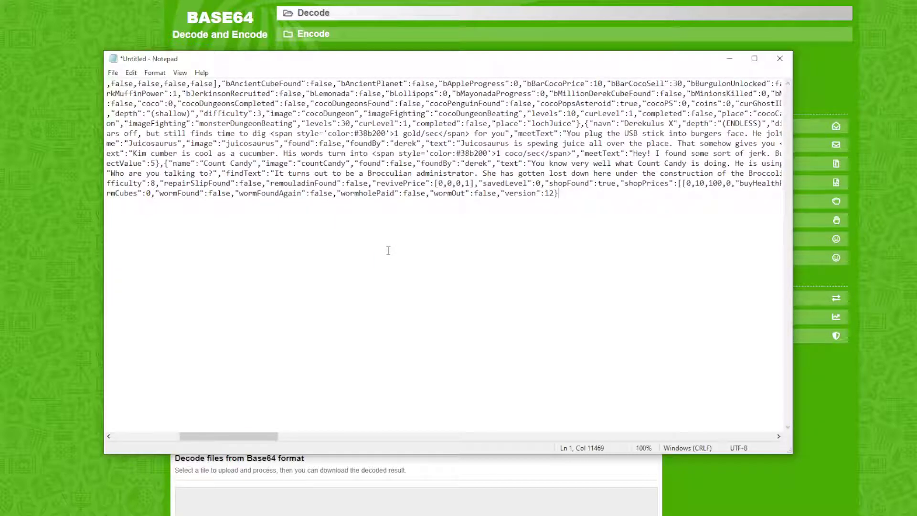
scroll(444, 252, left, 2)
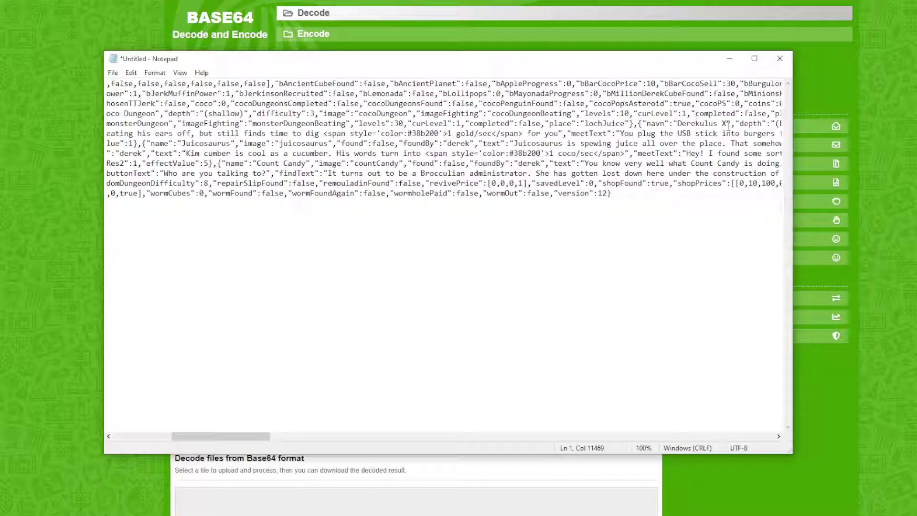
scroll(727, 125, right, 4)
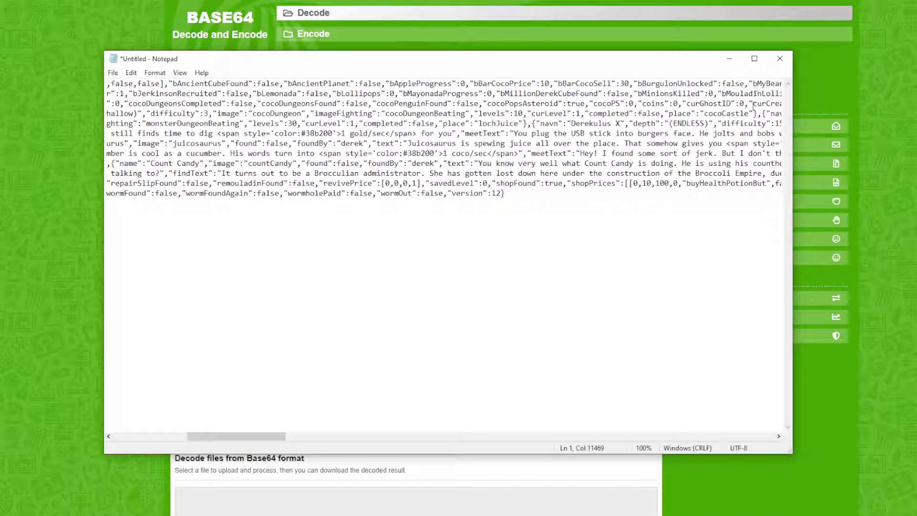
scroll(759, 109, right, 20)
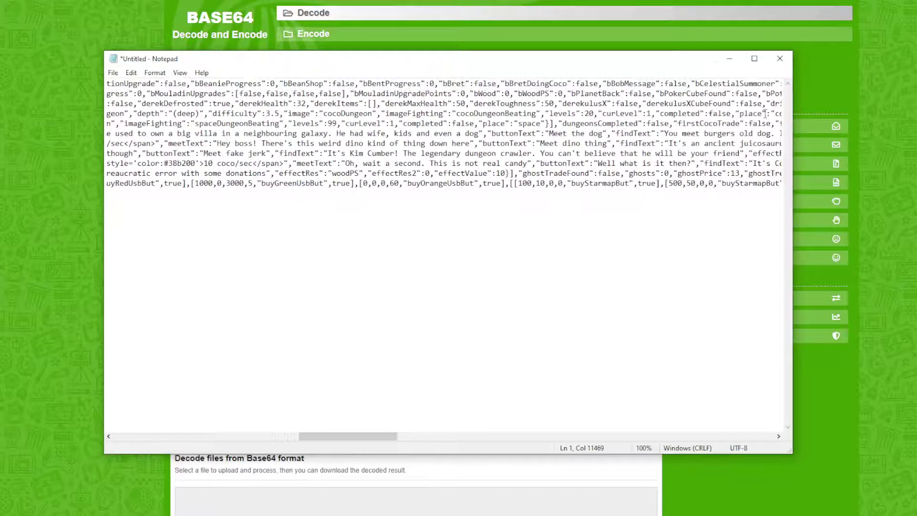
scroll(766, 112, right, 20)
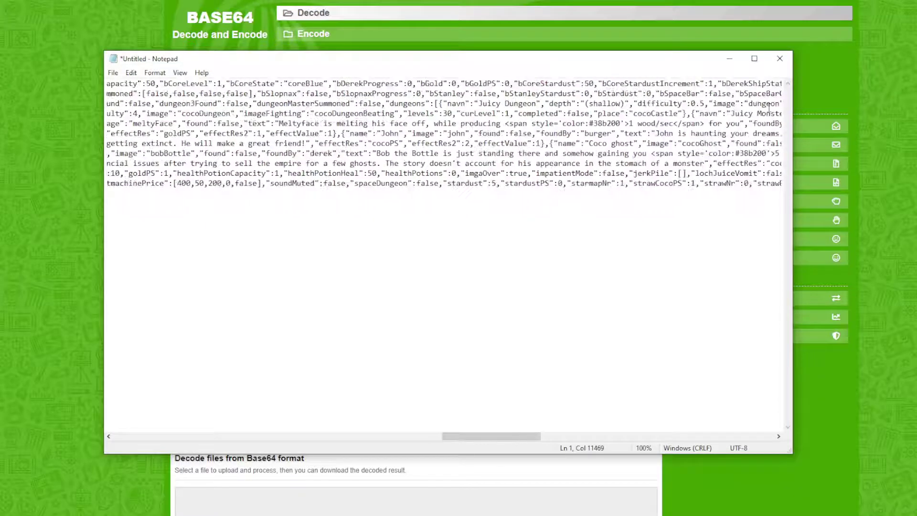
scroll(767, 106, right, 20)
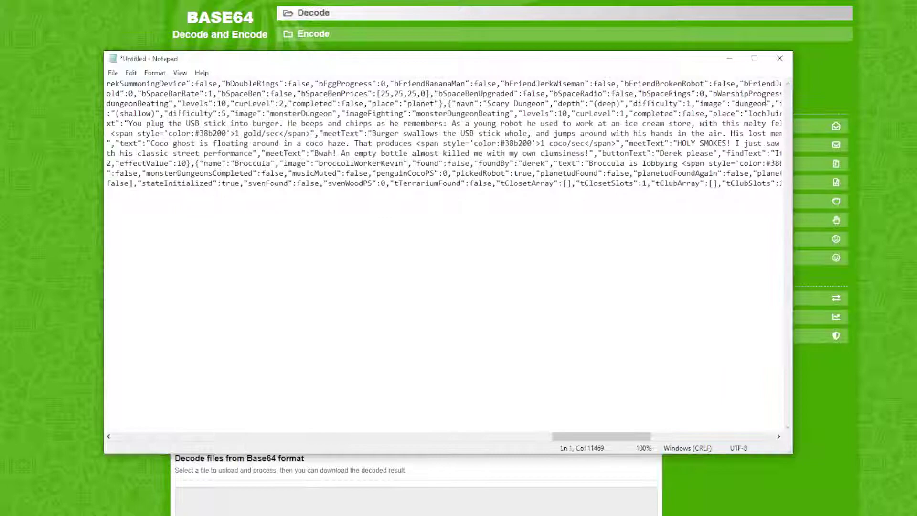
scroll(767, 100, right, 20)
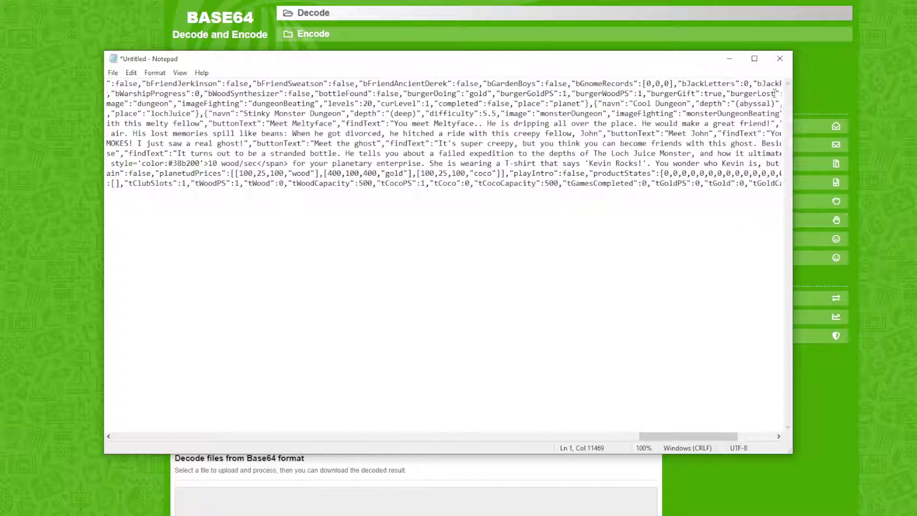
click(774, 93)
Search for 'wood' and leave burgerWoodPS and burgerGoldPS at 1 after a trial 999 edit
key(ctrl+f)
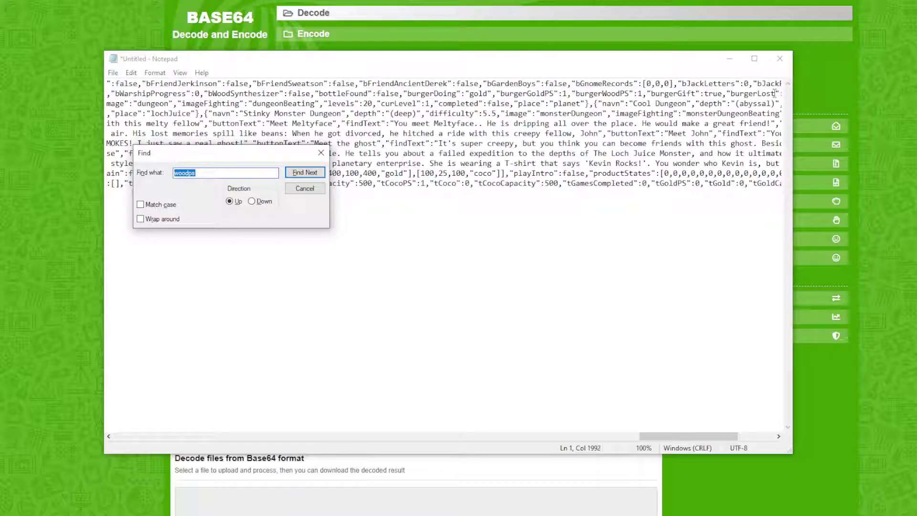
text(wood)
key(Return)
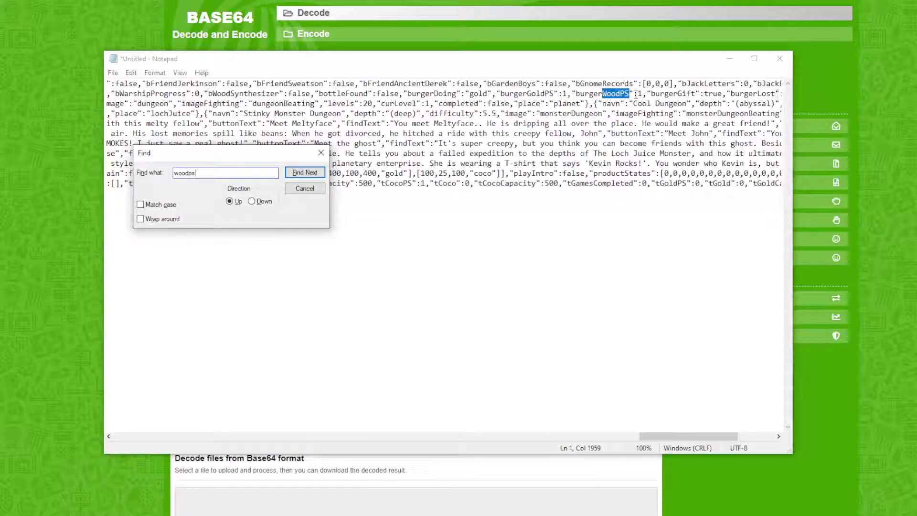
click(644, 93)
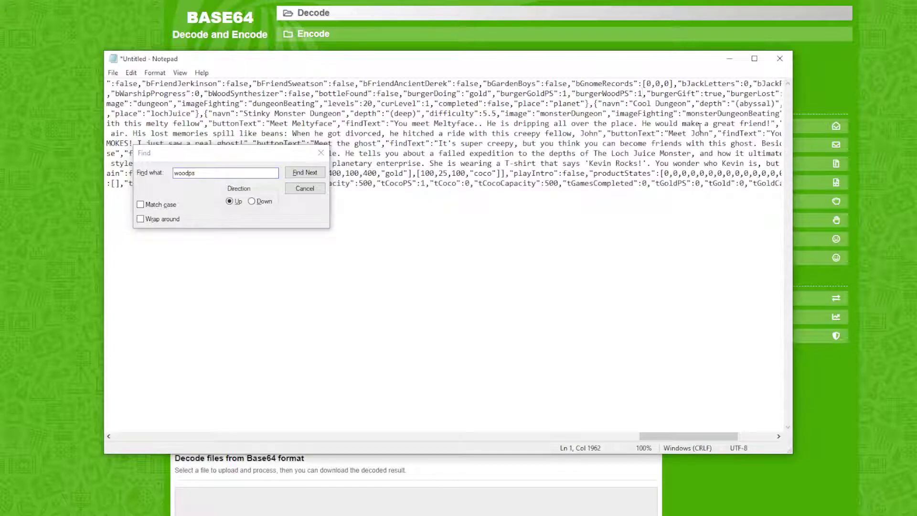
key(BackSpace)
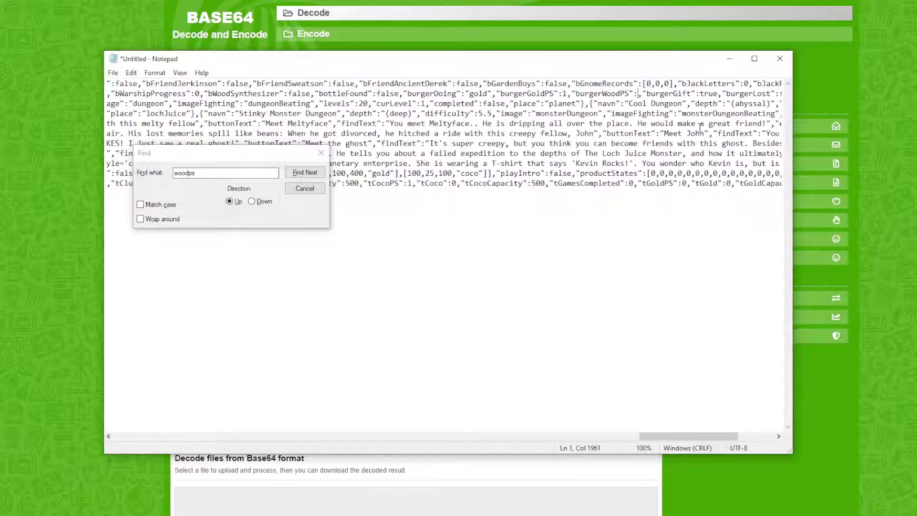
text(999)
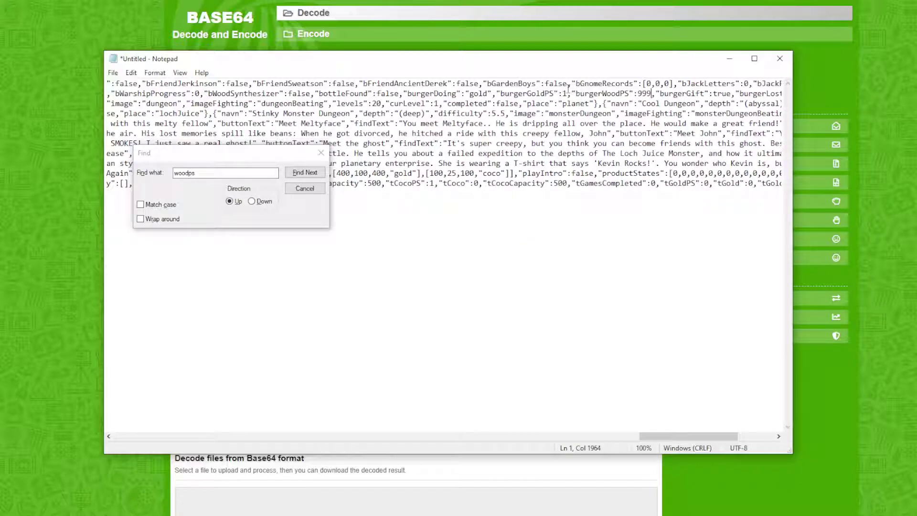
key(BackSpace)
text(999)
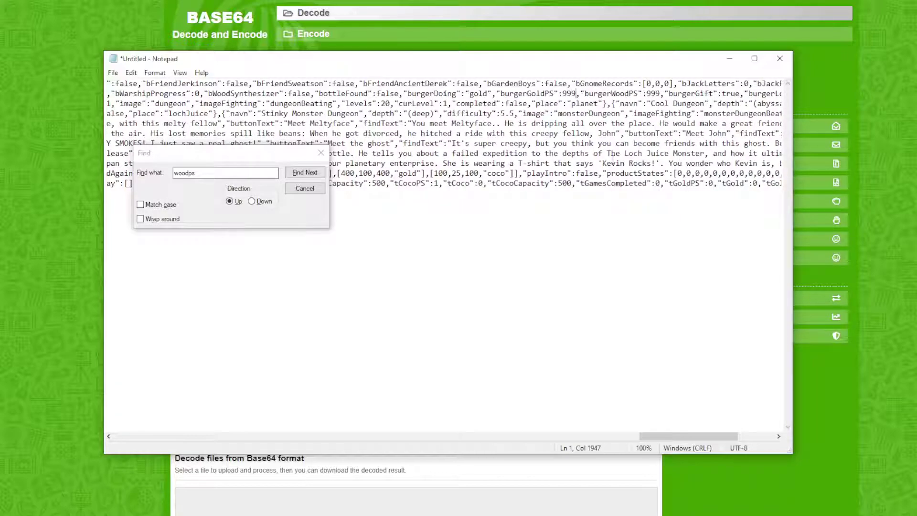
key(BackSpace)
key(BackSpace)
key(BackSpace)
text(1)
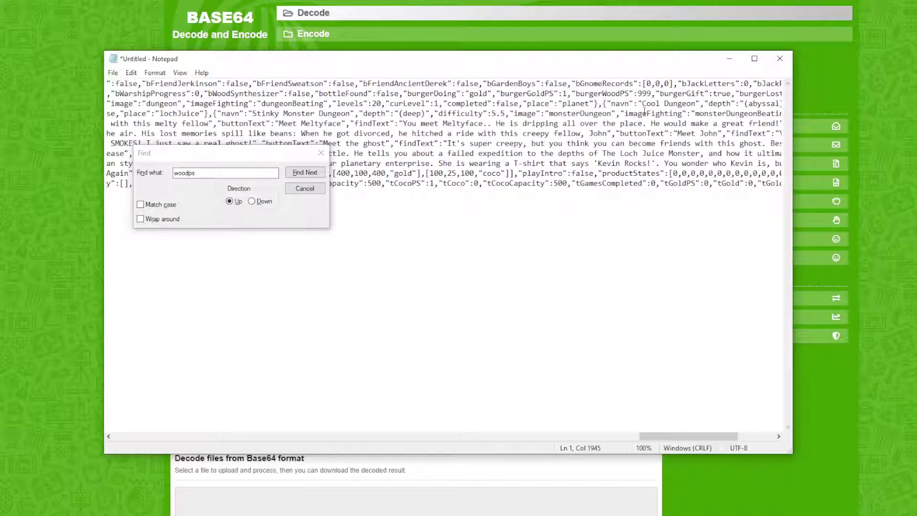
click(653, 93)
key(BackSpace)
key(BackSpace)
key(BackSpace)
text(1)
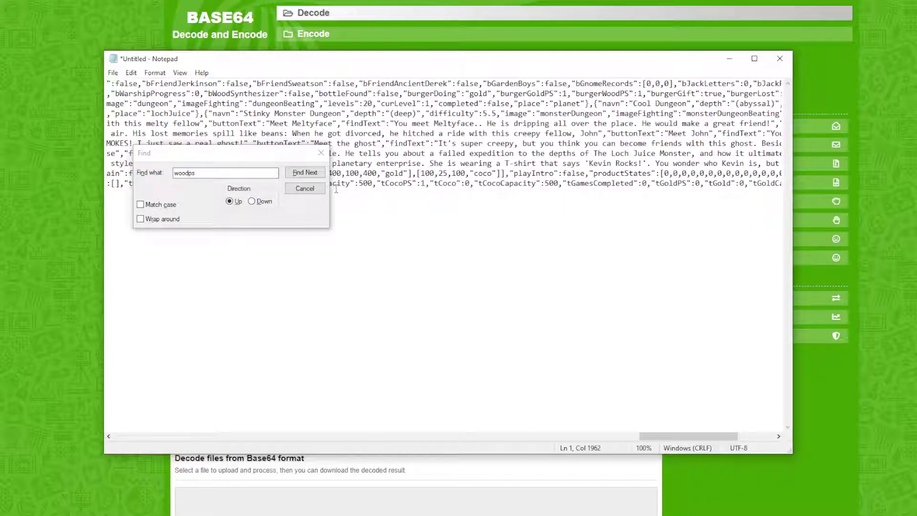
Set bWoodPS to 999 and bWood to 9999999
click(298, 173)
click(298, 174)
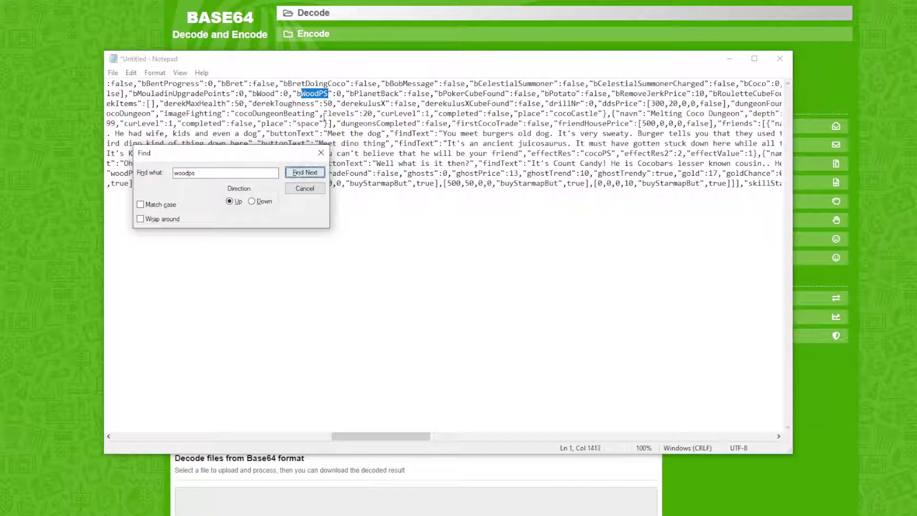
click(343, 93)
key(BackSpace)
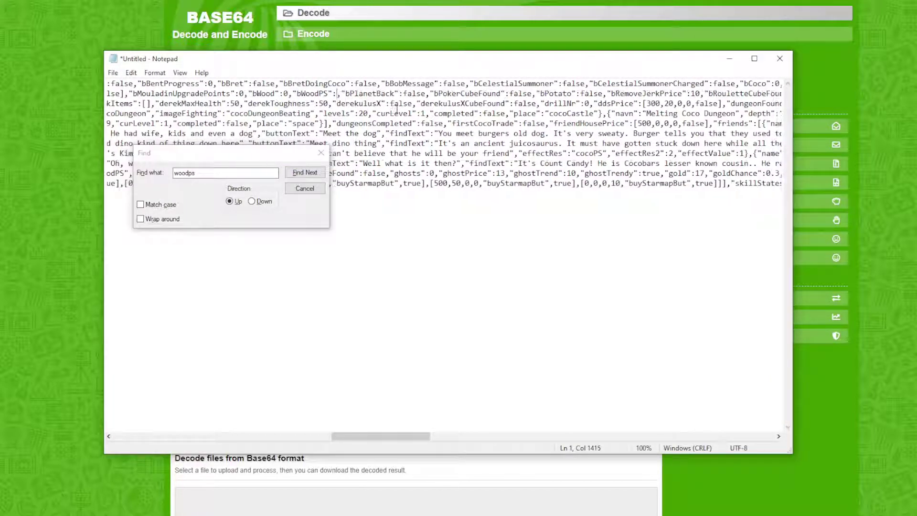
text(9)
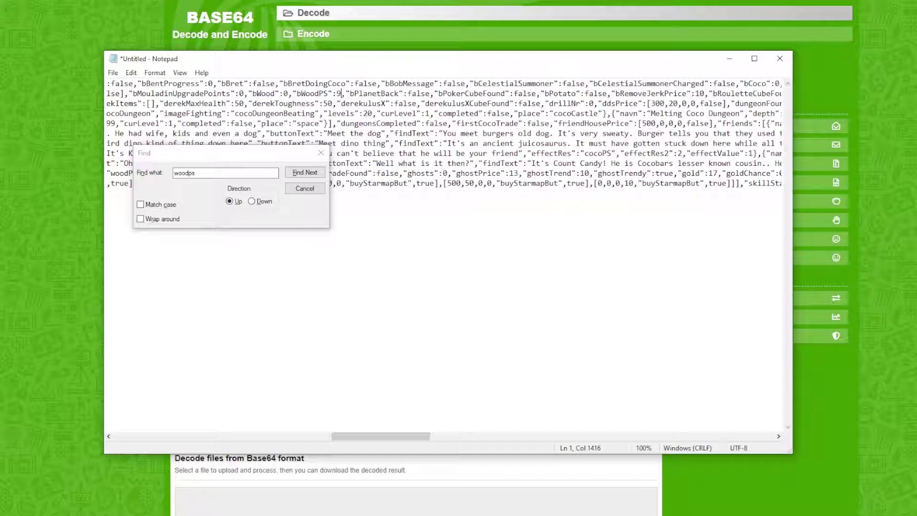
key(BackSpace)
text(999)
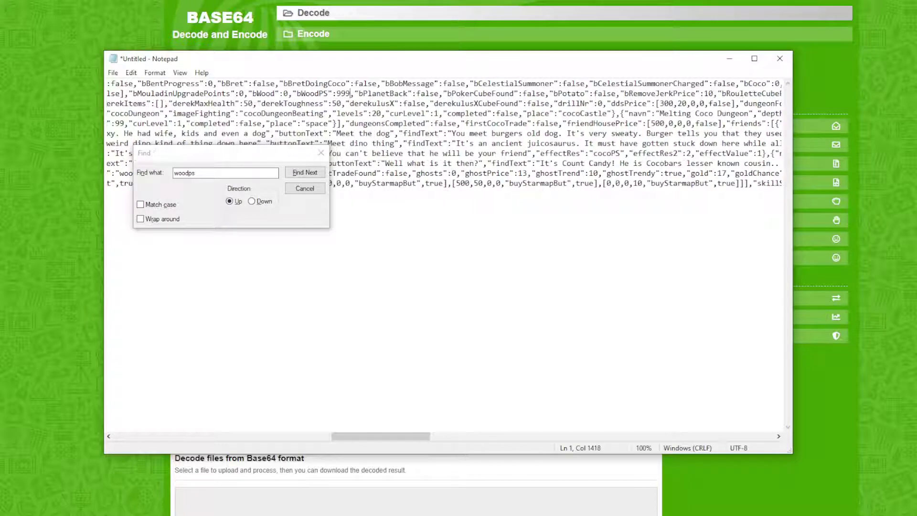
click(292, 93)
key(BackSpace)
text(99999)
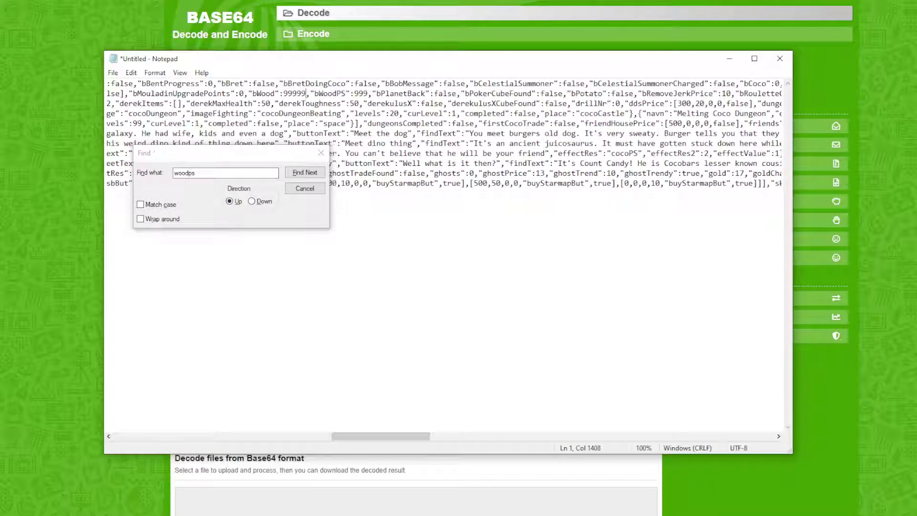
text(99)
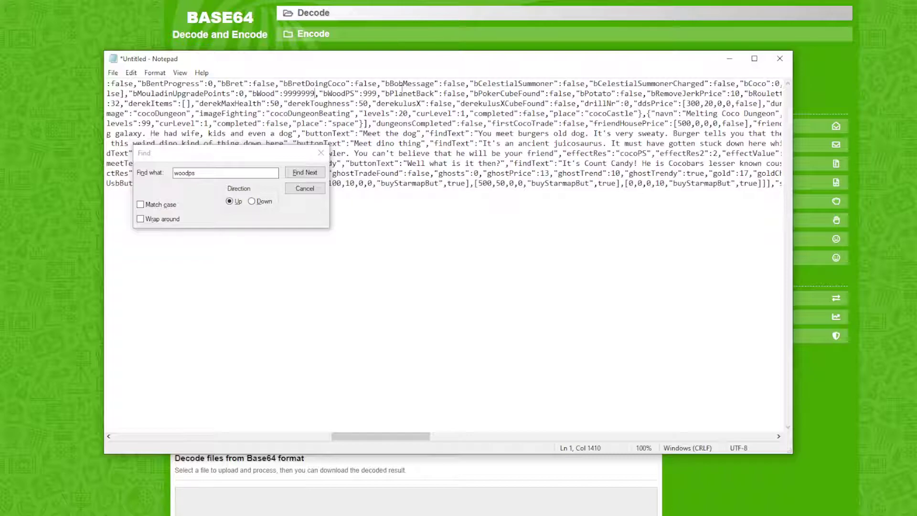
drag(314, 93, 285, 95)
click(302, 95)
Search for 'goldps', then set bGoldPS to 999 and bGold to 9999999
click(238, 175)
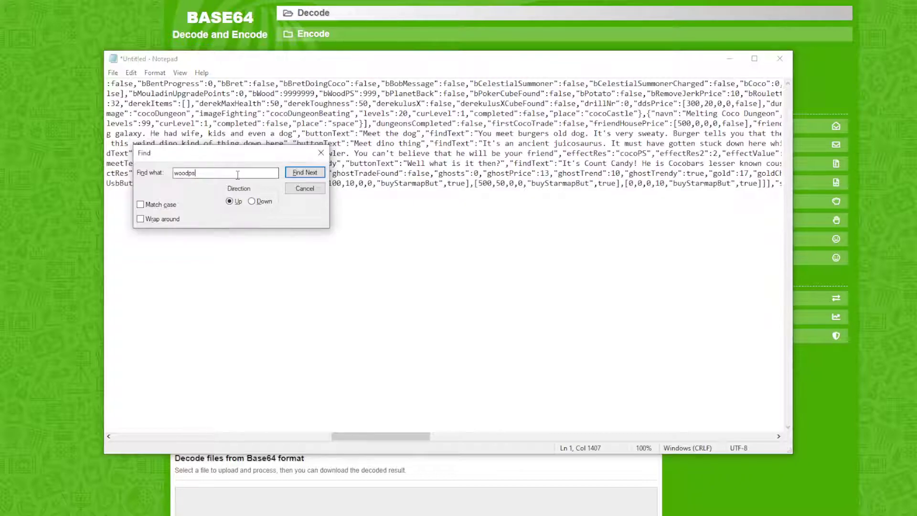
key(BackSpace)
key(BackSpace)
key(BackSpace)
key(BackSpace)
text(goldps)
key(Return)
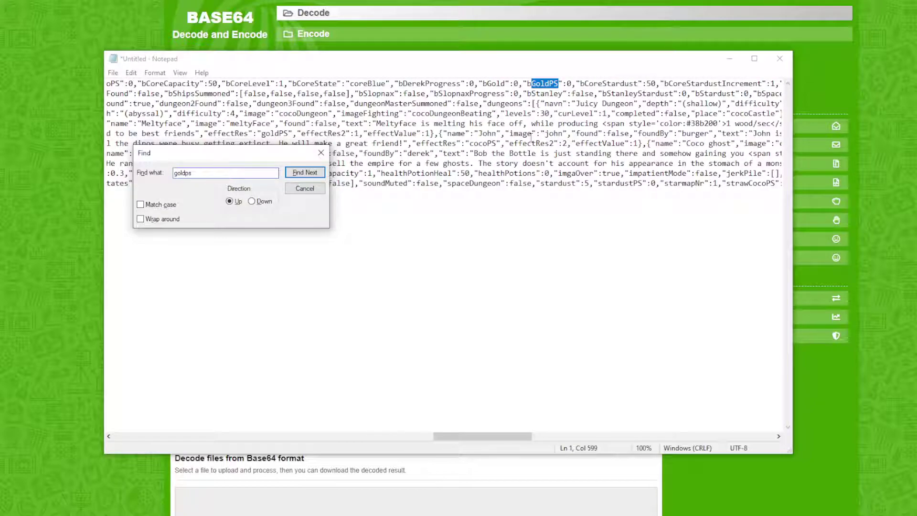
click(571, 84)
key(BackSpace)
text(9999999)
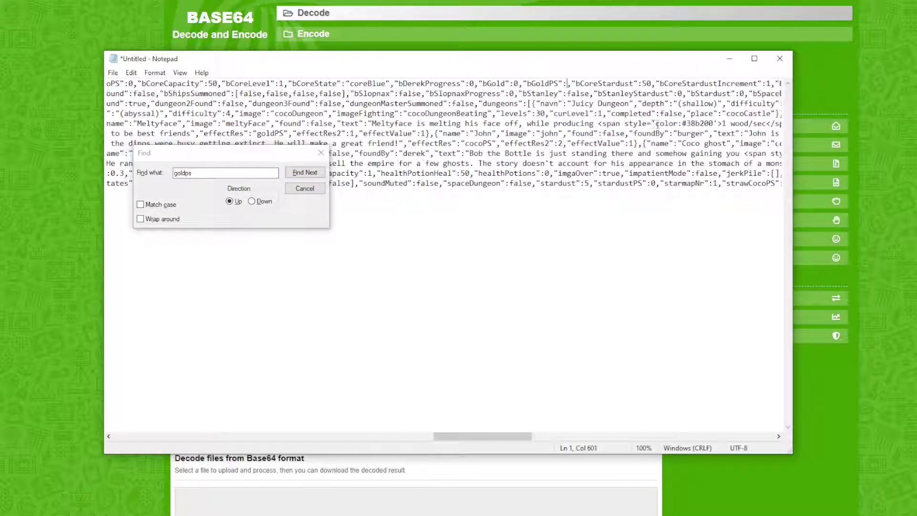
key(ctrl+z)
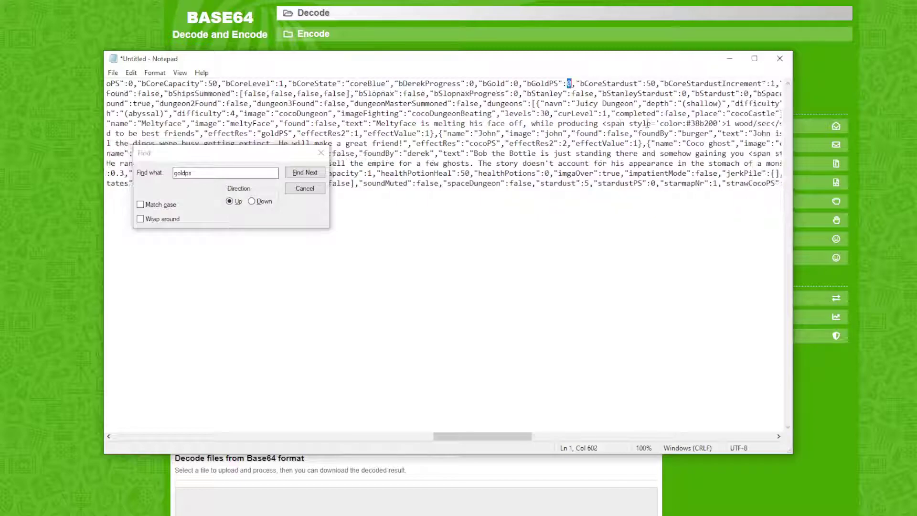
text(999)
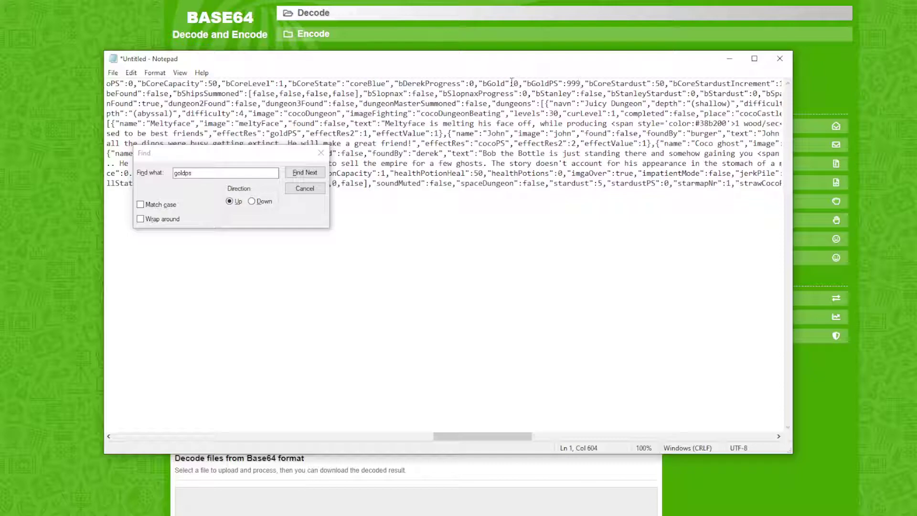
click(520, 84)
key(BackSpace)
text(9999999)
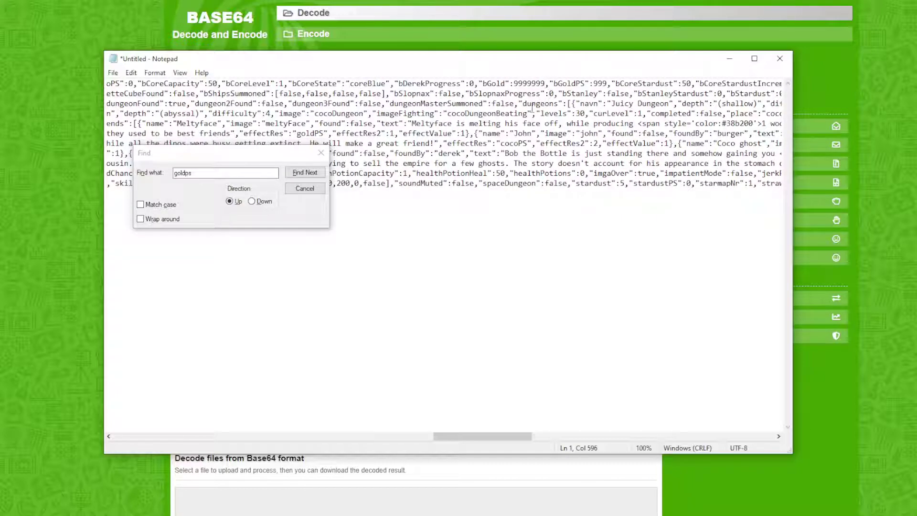
Set bCocoPS to 999 and bCoco to 9999999
scroll(533, 107, left, 3)
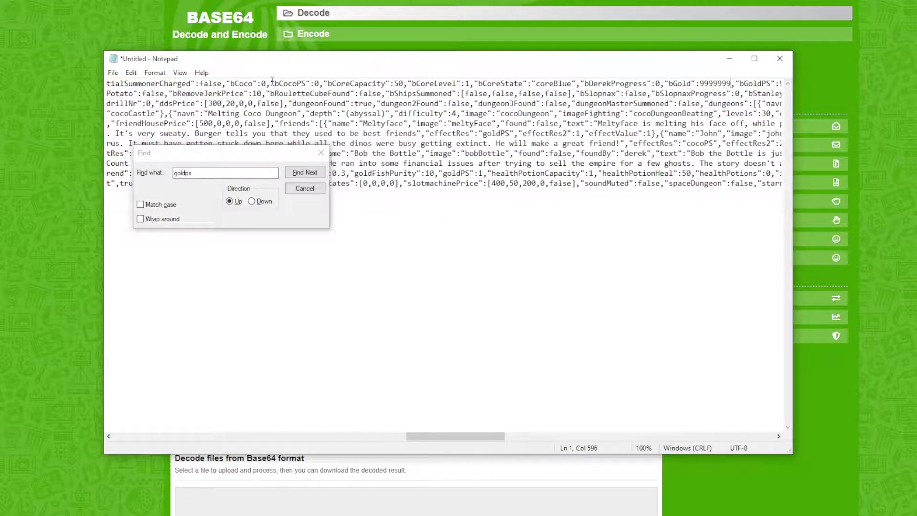
click(320, 84)
key(BackSpace)
text(999)
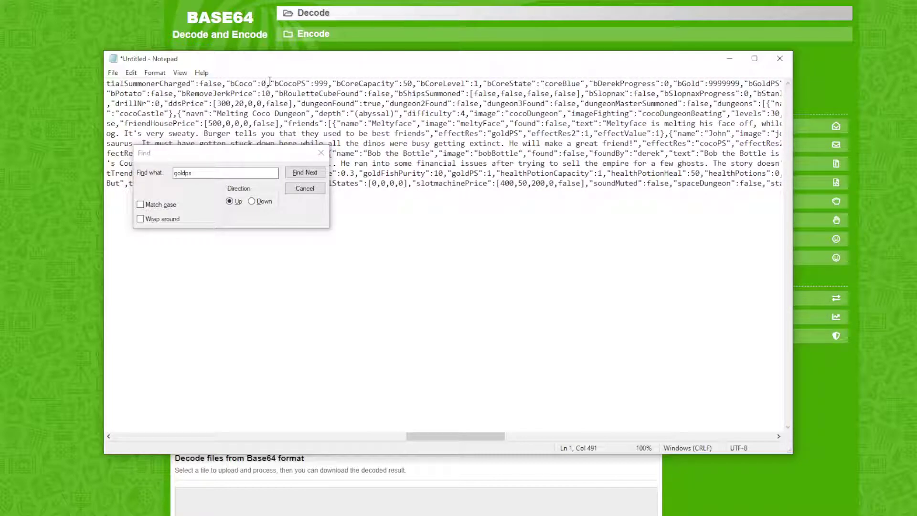
key(BackSpace)
text(9999999)
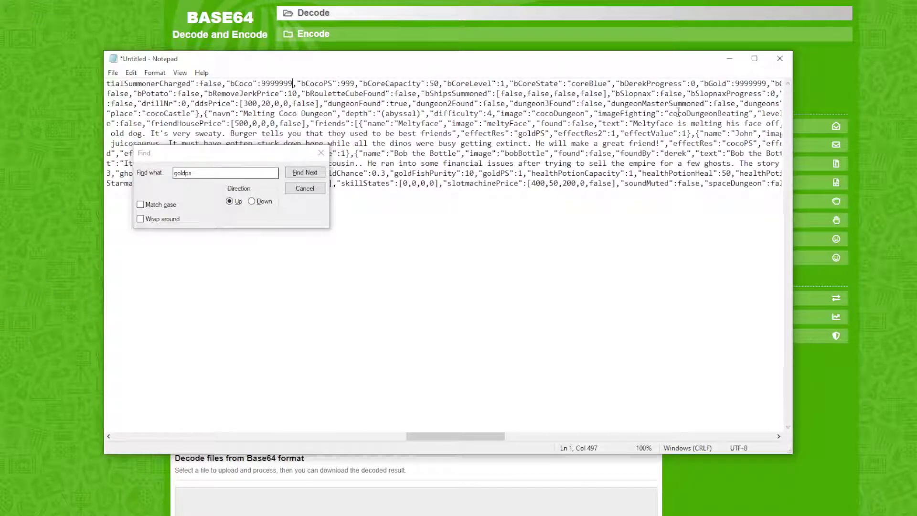
click(759, 93)
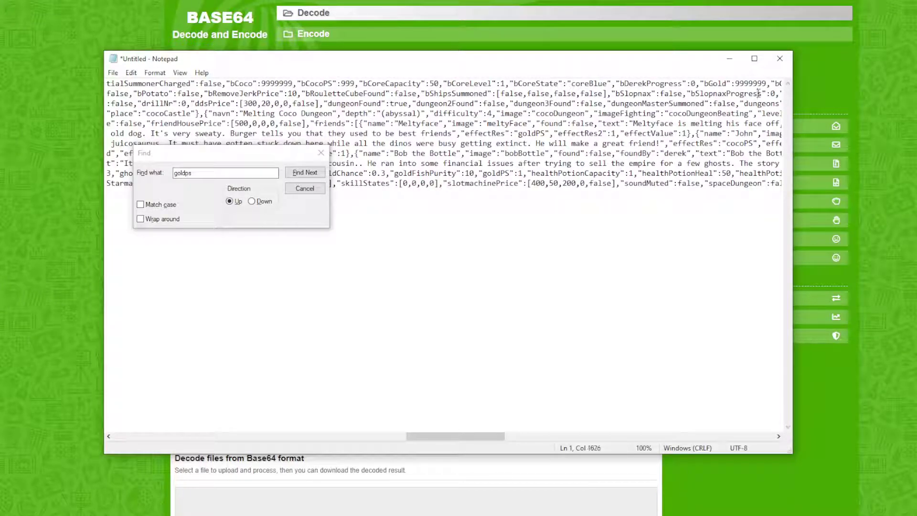
Search the save text for 'stardust', switching the search direction to Down to reach bStardust
click(222, 170)
text(stardust)
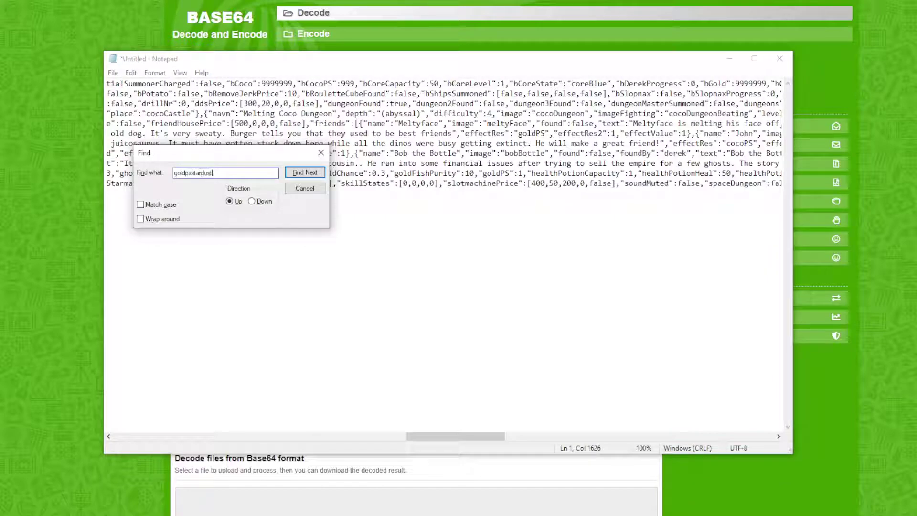
key(Return)
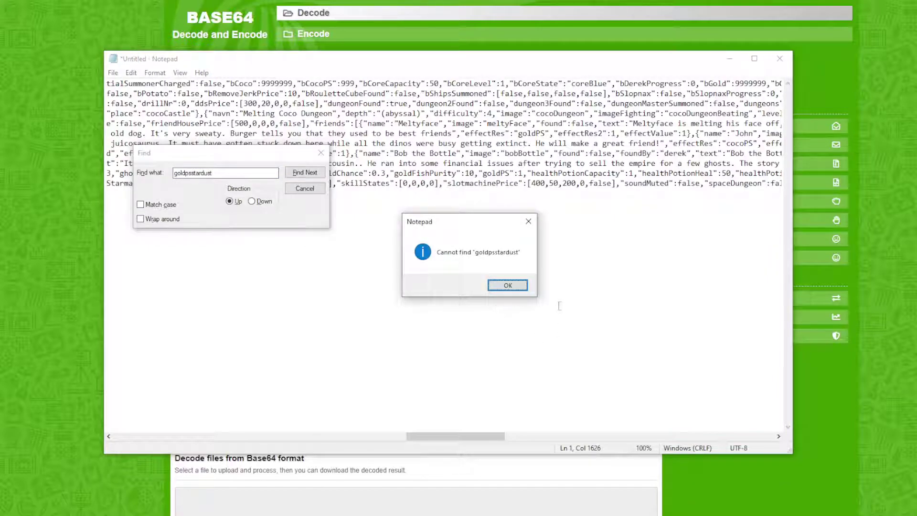
click(559, 306)
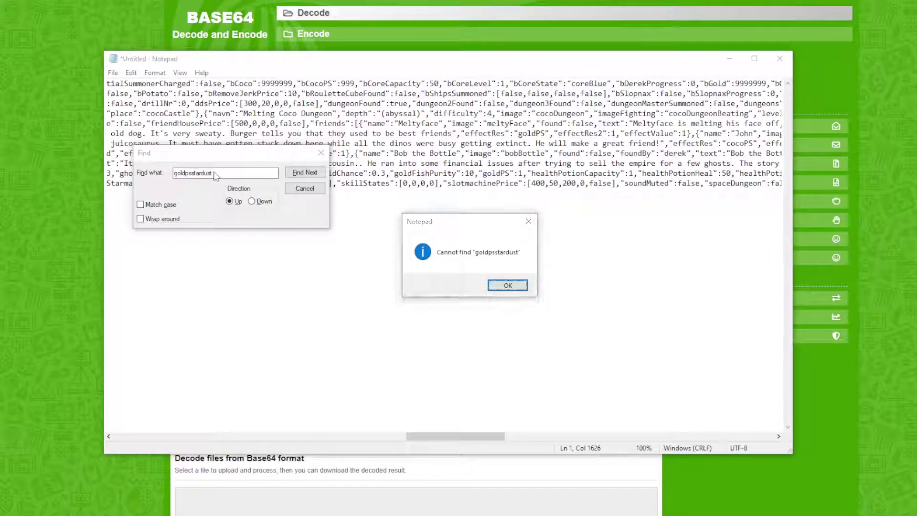
click(529, 221)
click(266, 183)
text(at)
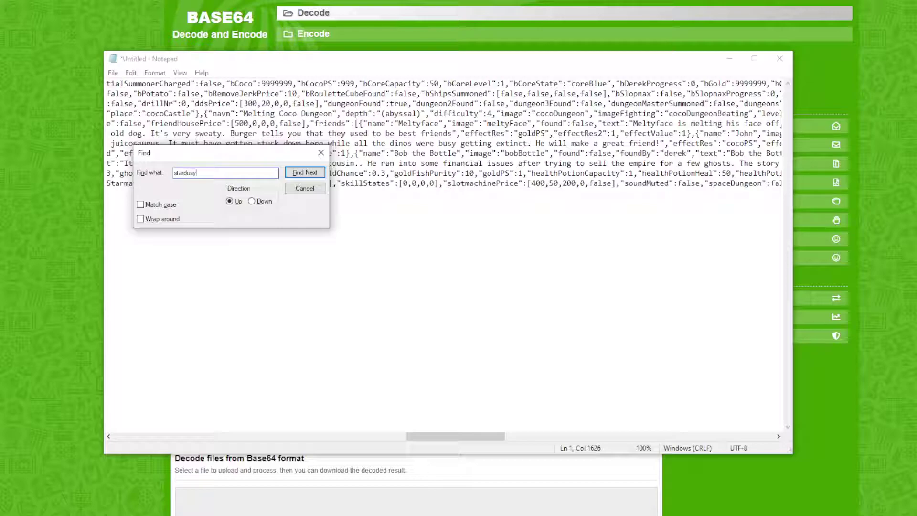
click(297, 173)
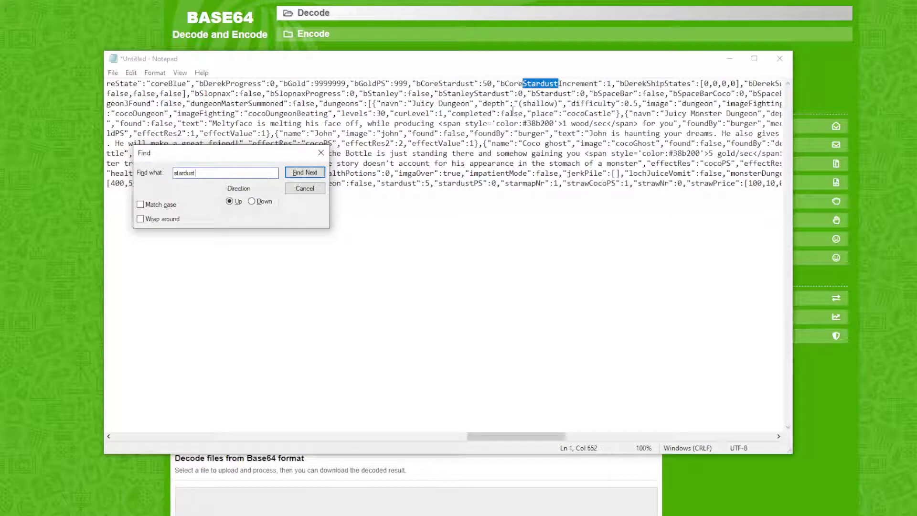
click(295, 175)
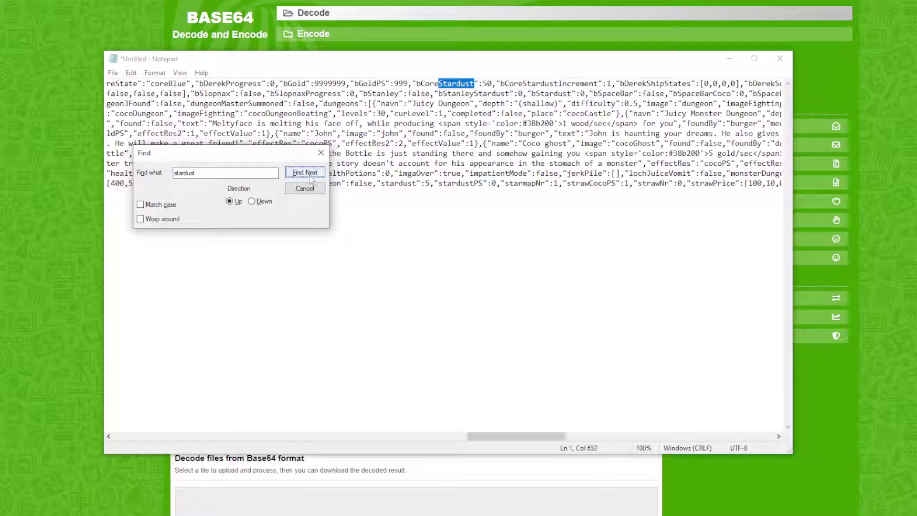
click(309, 174)
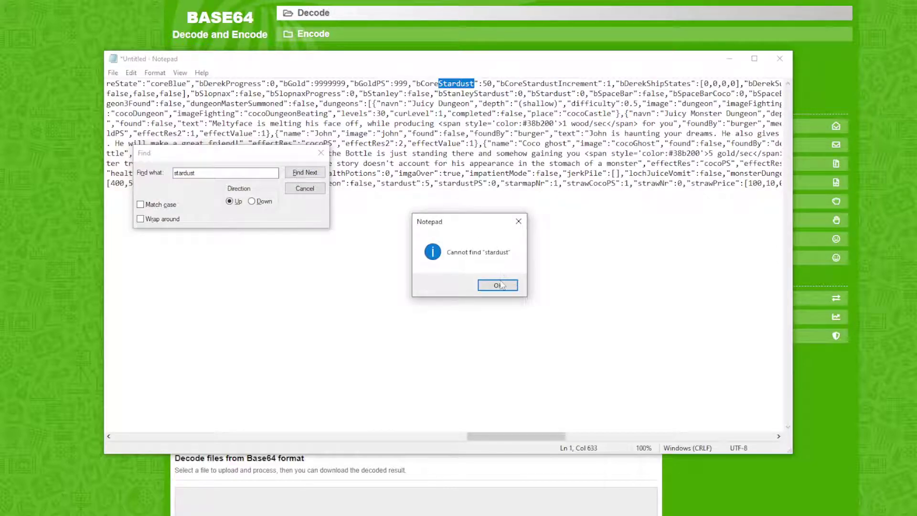
click(497, 285)
click(258, 201)
click(298, 174)
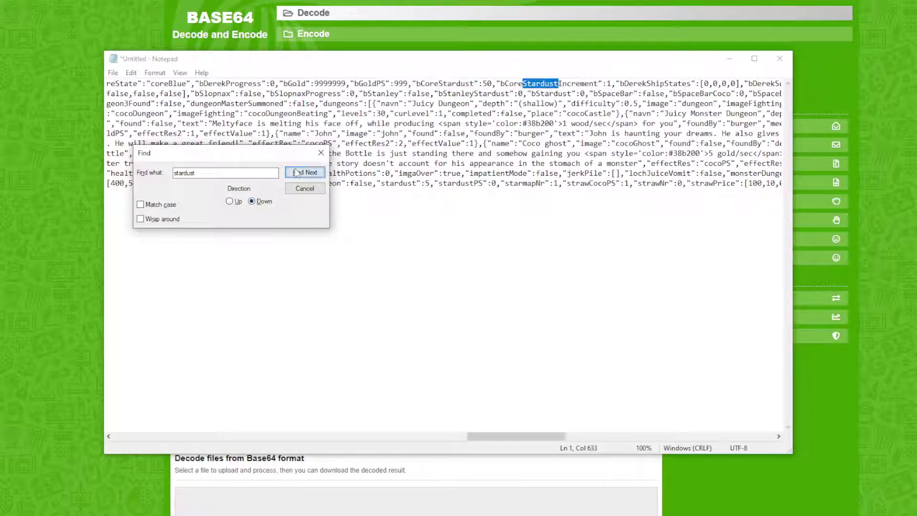
click(298, 173)
click(298, 174)
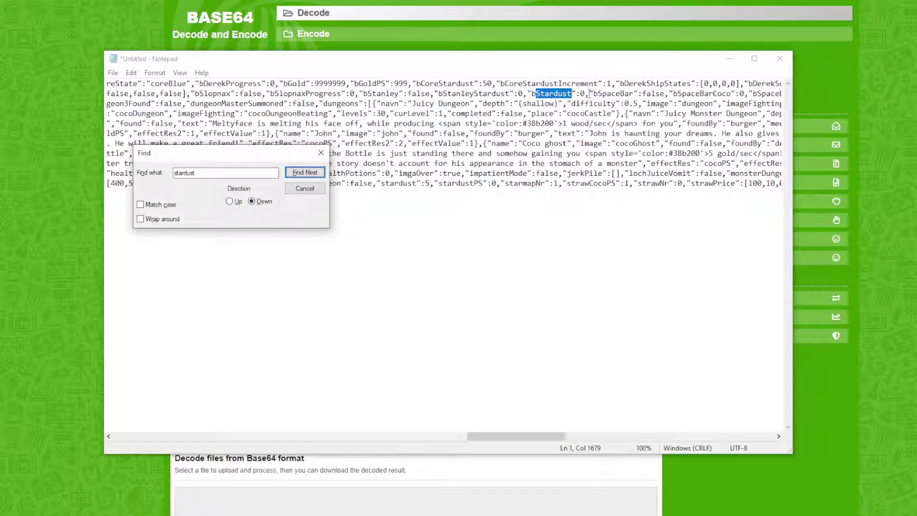
Change bStardust from 0 to 9999999
click(586, 93)
key(BackSpace)
text(9999999)
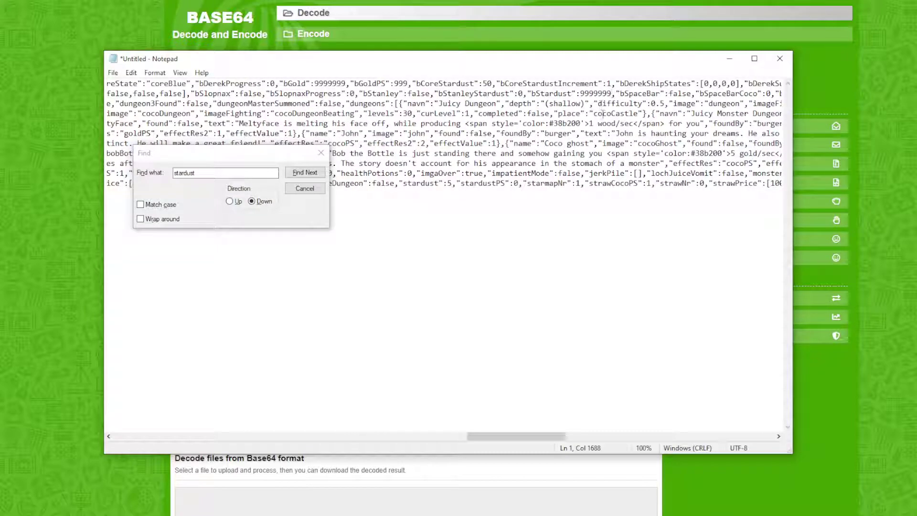
scroll(603, 113, right, 5)
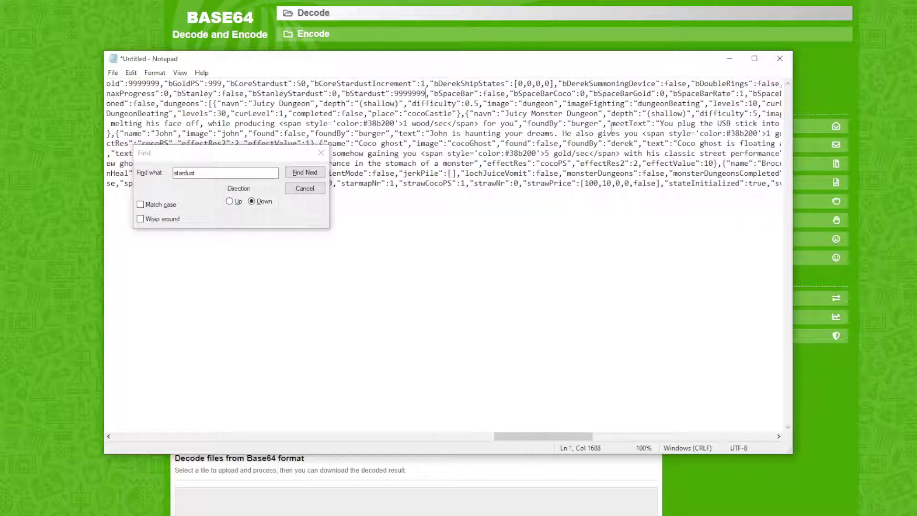
scroll(366, 149, right, 2)
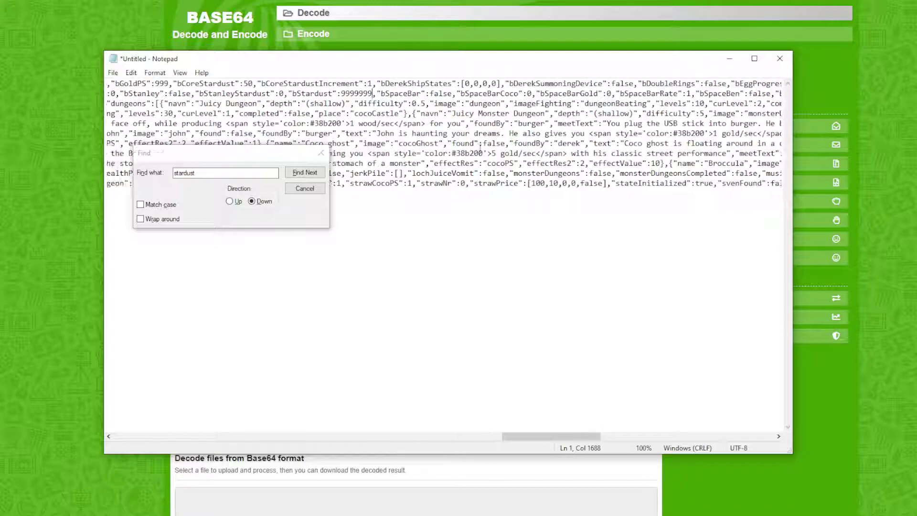
Search for 'strength' and dismiss the not-found message
click(205, 170)
double_click(205, 170)
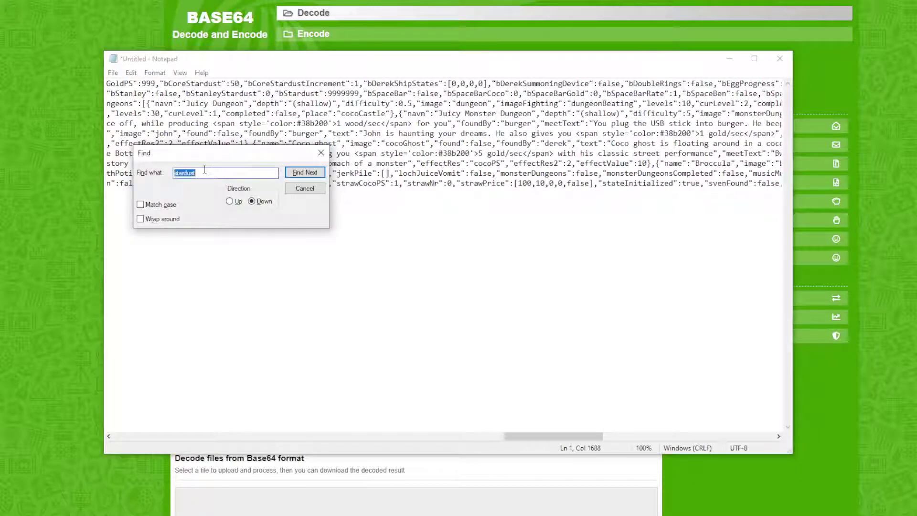
text(s)
key(Return)
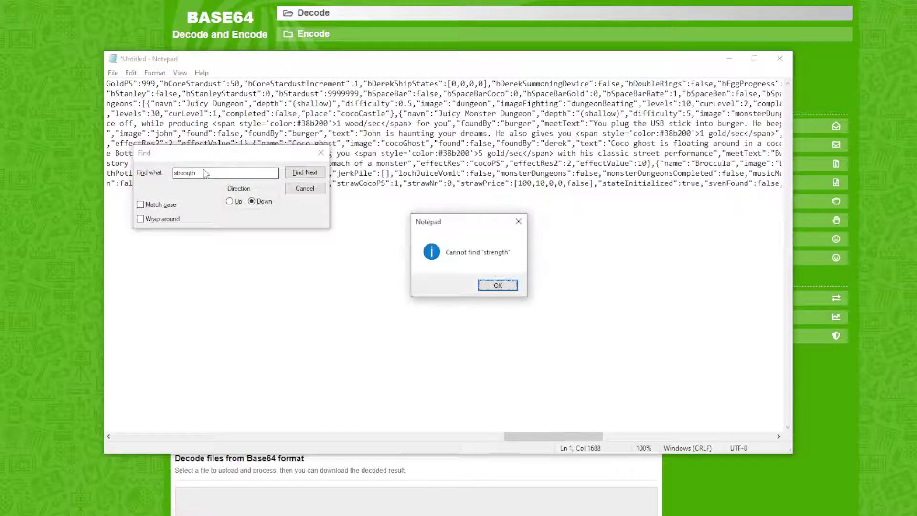
click(497, 286)
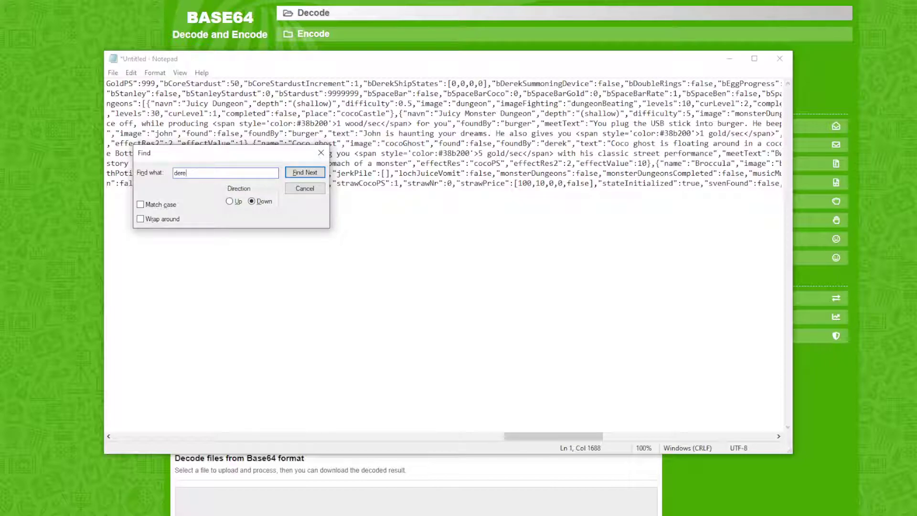
Find the derek entries and change derekHealth from 32 to 10000
text(k)
key(Return)
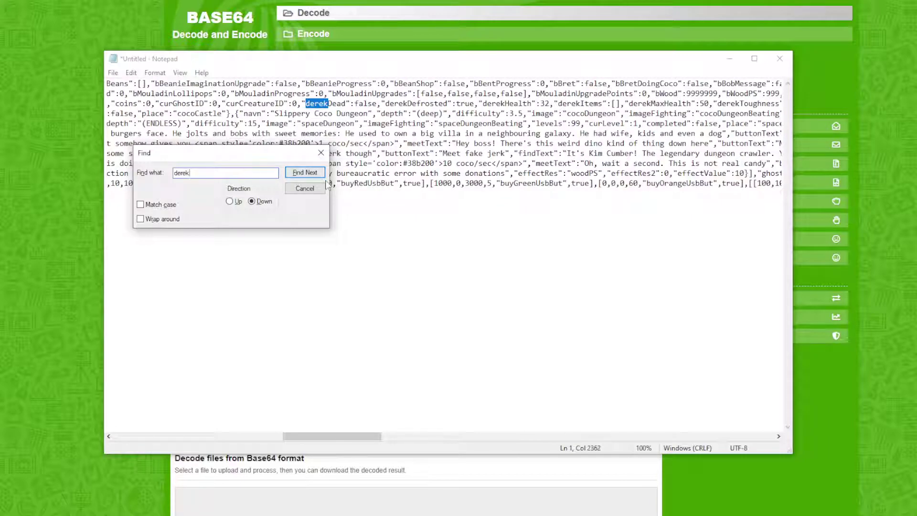
click(296, 172)
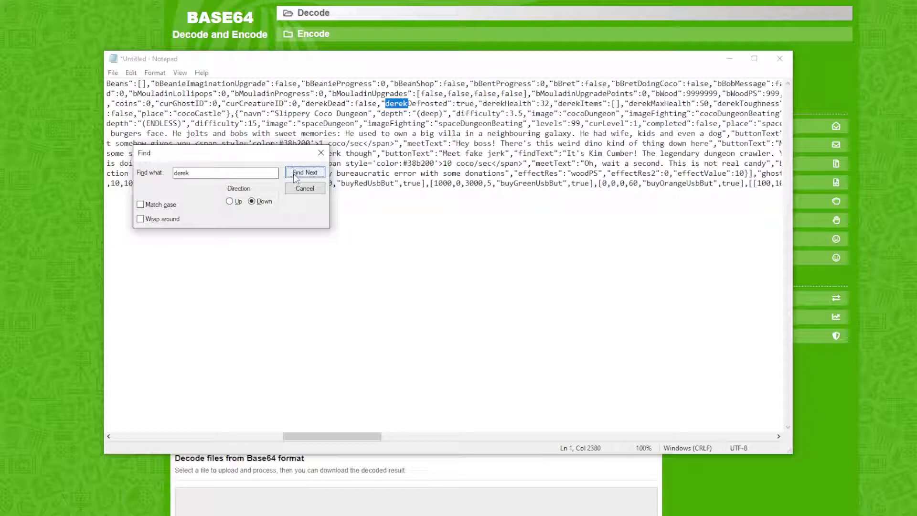
click(551, 106)
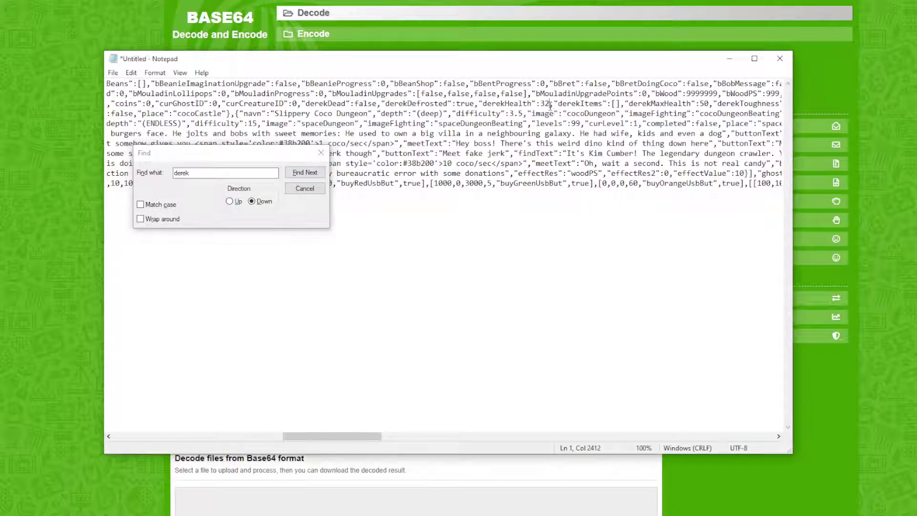
key(BackSpace)
key(BackSpace)
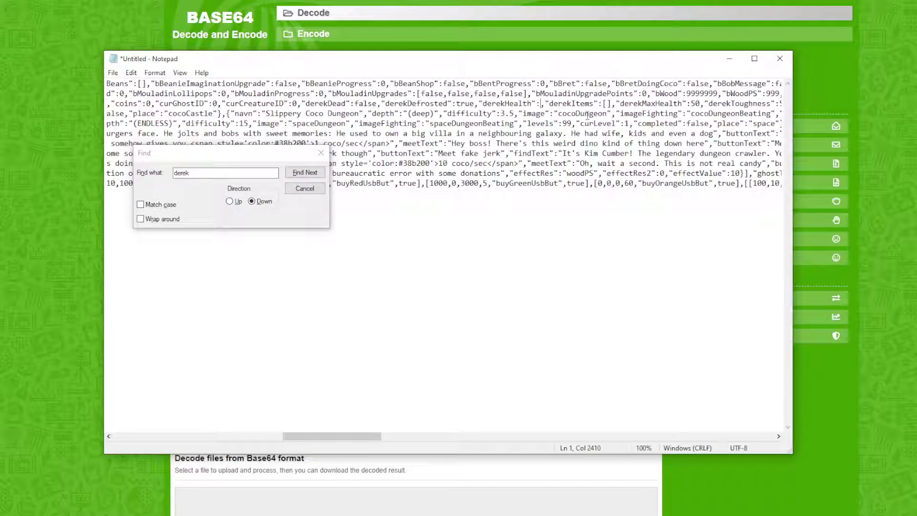
text(10000)
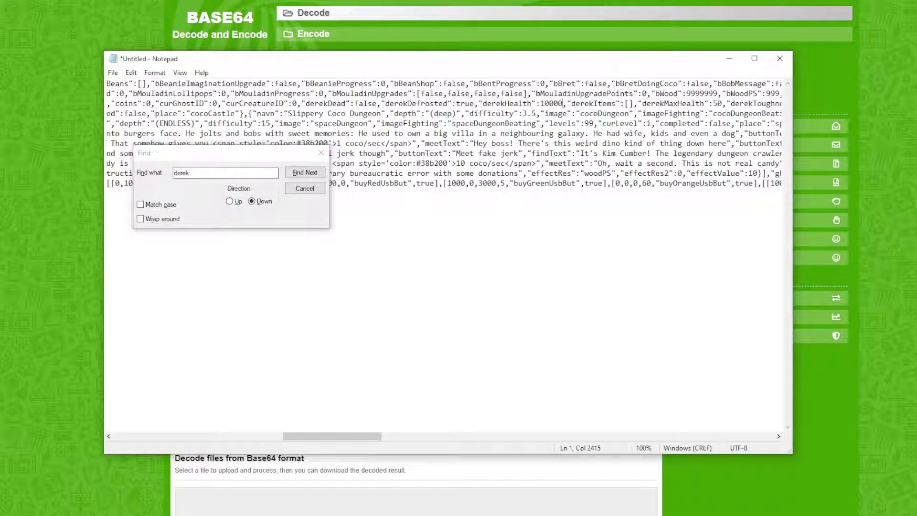
Raise derekMaxHealth and derekToughness from 50 to 10000 each
scroll(626, 134, right, 3)
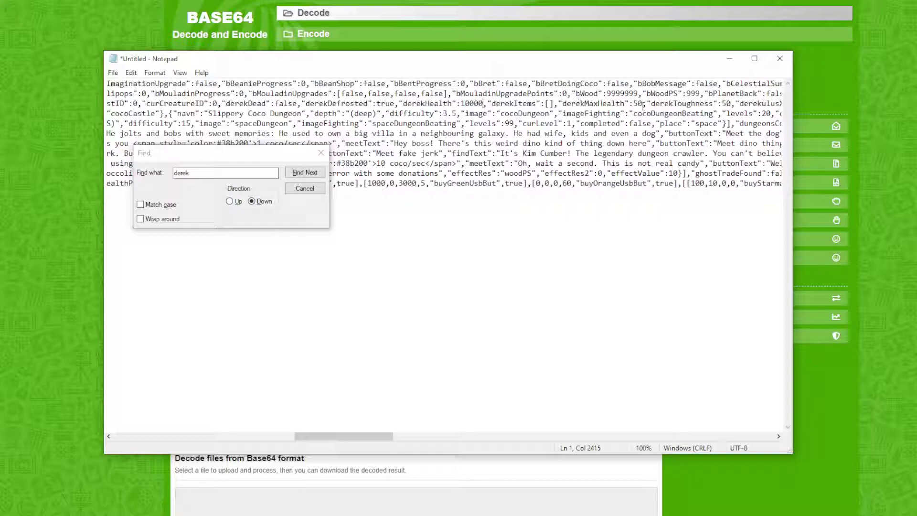
key(BackSpace)
key(BackSpace)
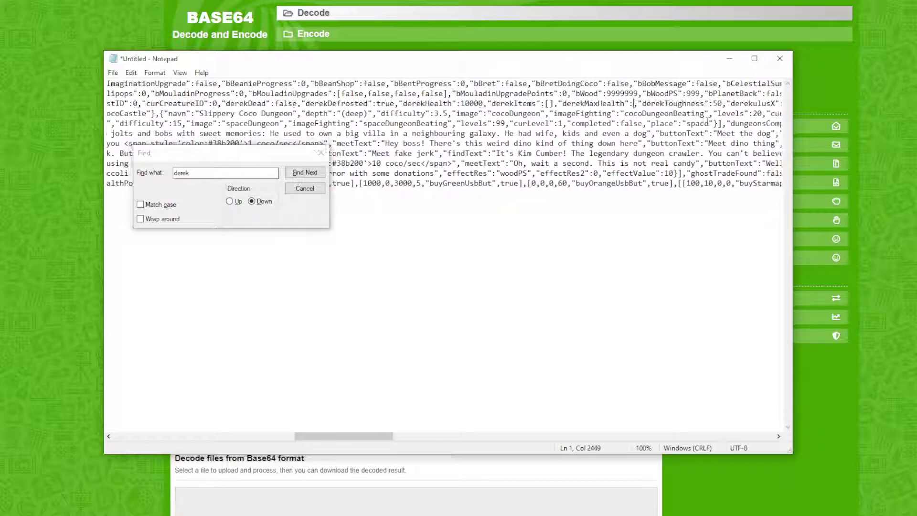
text(10)
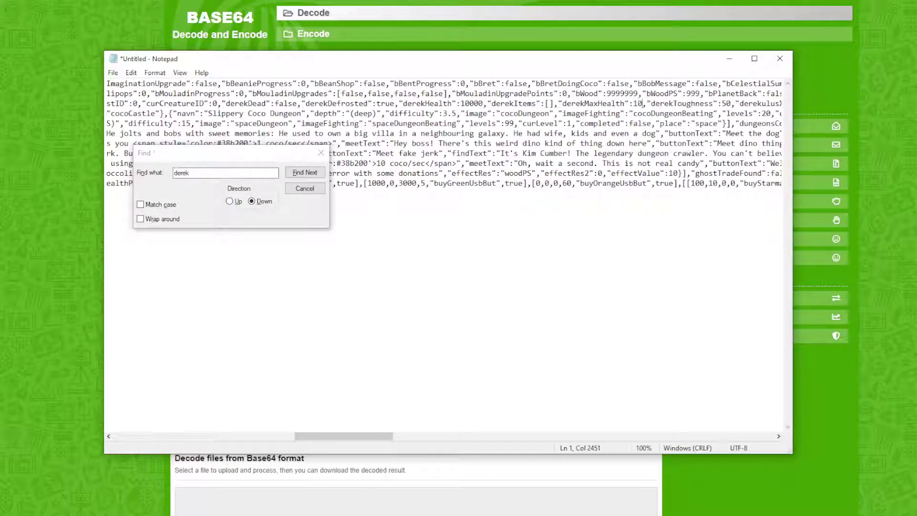
text(000)
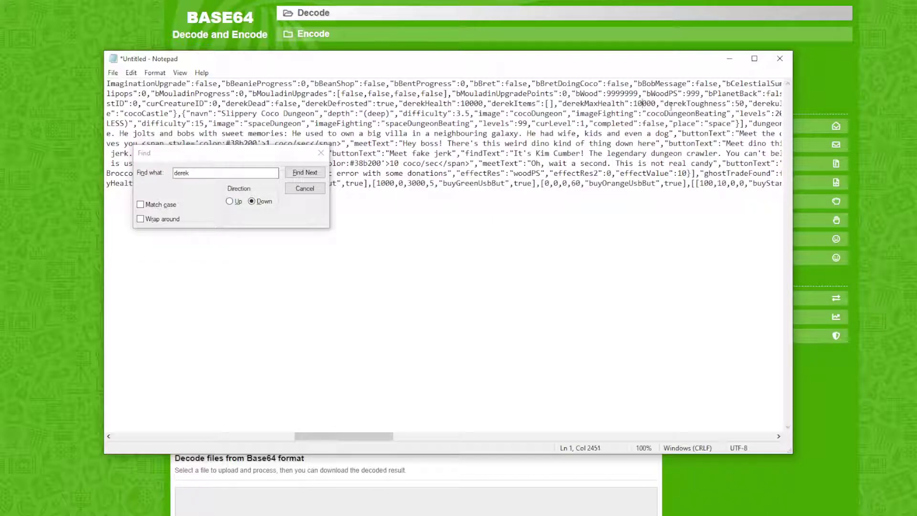
scroll(697, 109, right, 3)
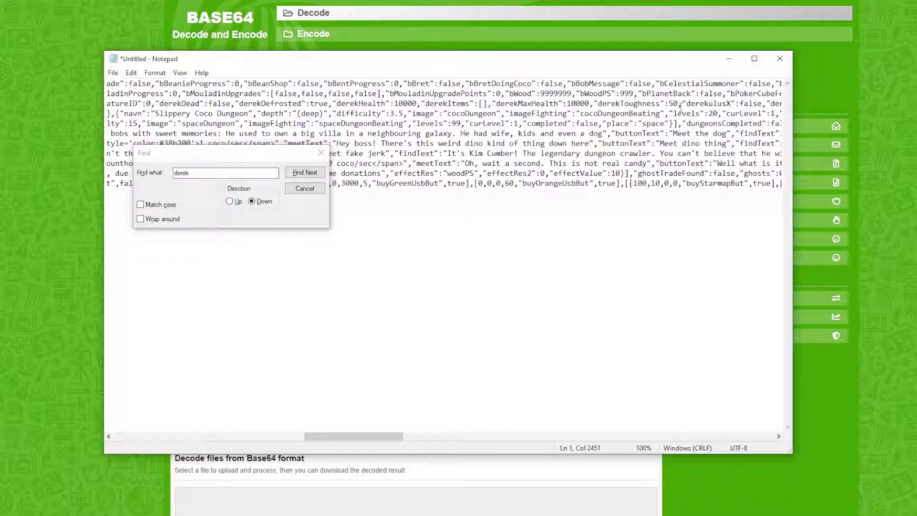
key(BackSpace)
key(BackSpace)
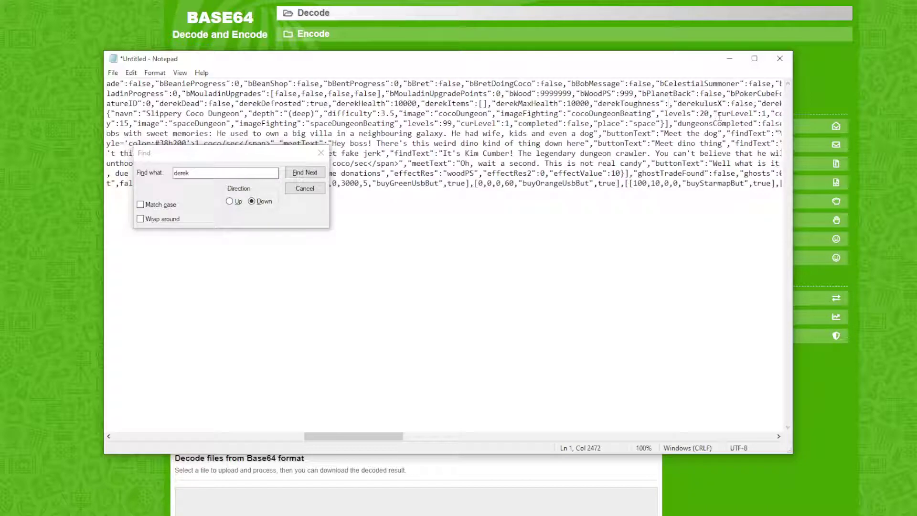
text(100)
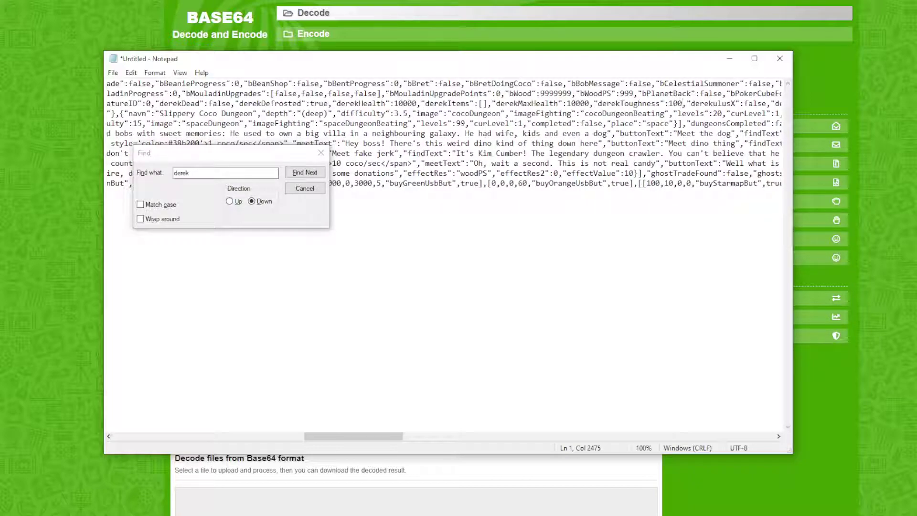
text(00)
scroll(673, 127, right, 8)
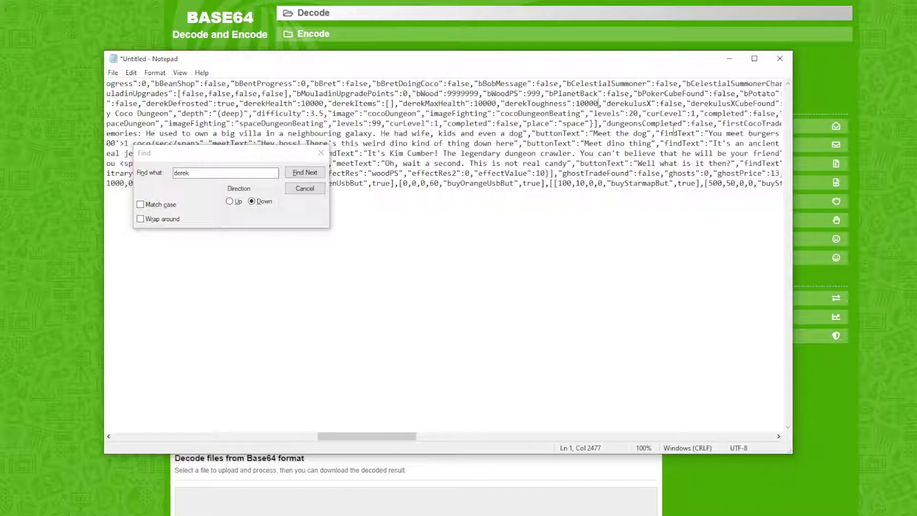
scroll(673, 127, right, 6)
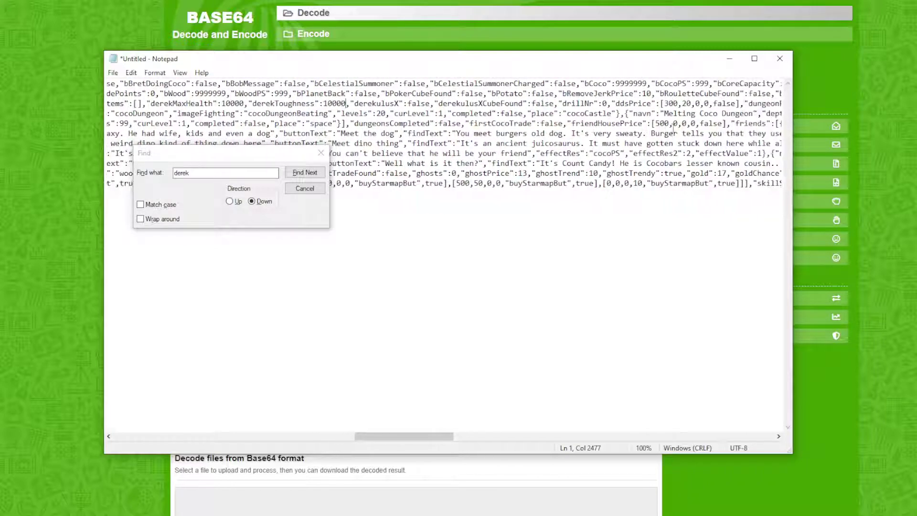
scroll(674, 128, right, 6)
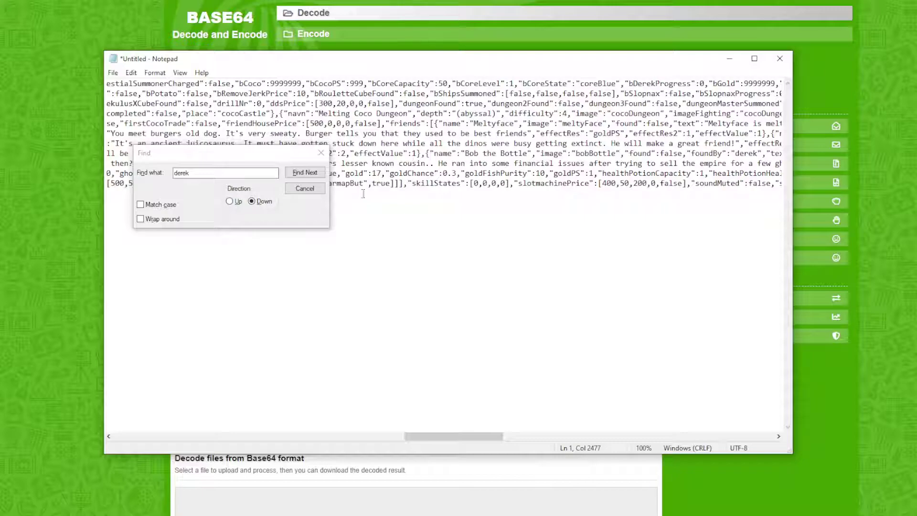
Select all the edited save JSON and close Notepad without saving
scroll(363, 193, left, 6)
key(ctrl+a)
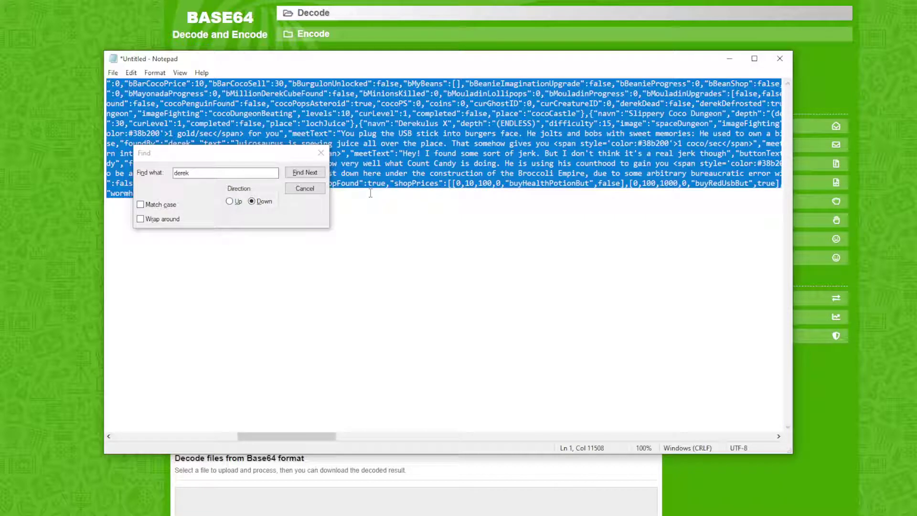
click(779, 58)
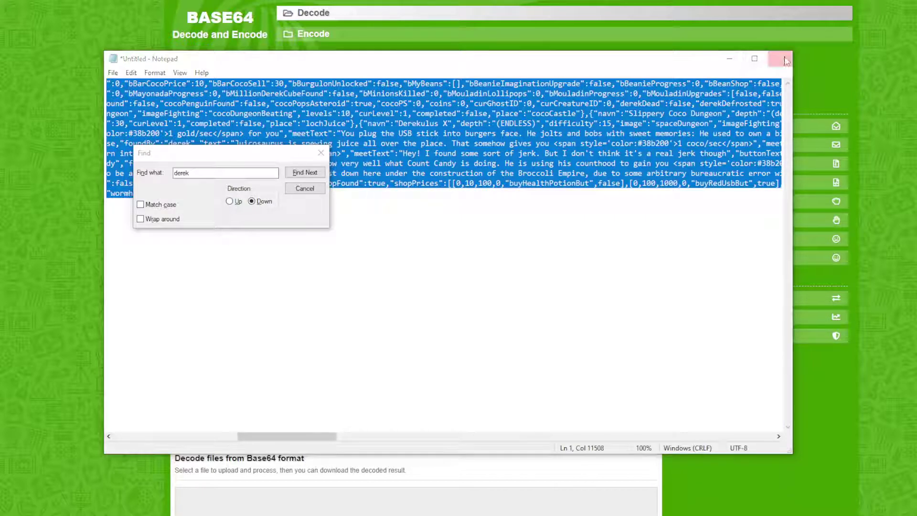
click(483, 245)
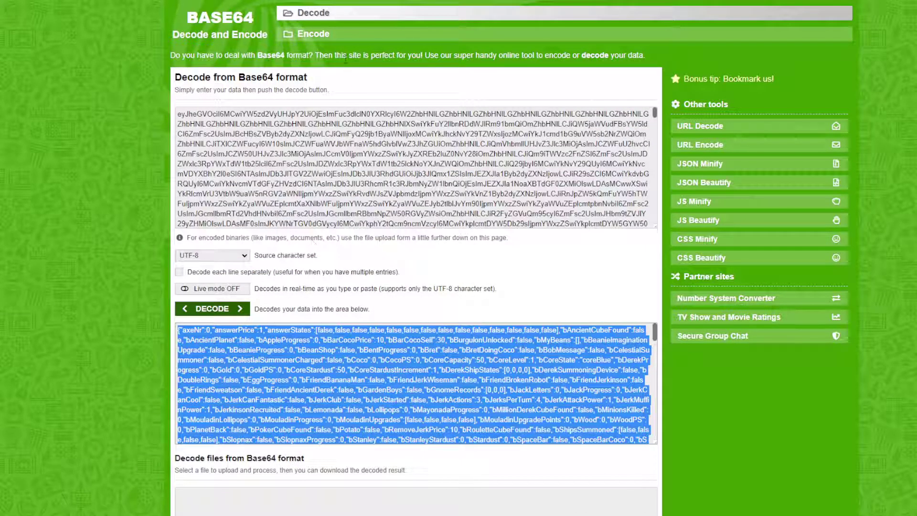
Paste the edited JSON into the Encode form, encode it to Base64, and select the output
click(373, 35)
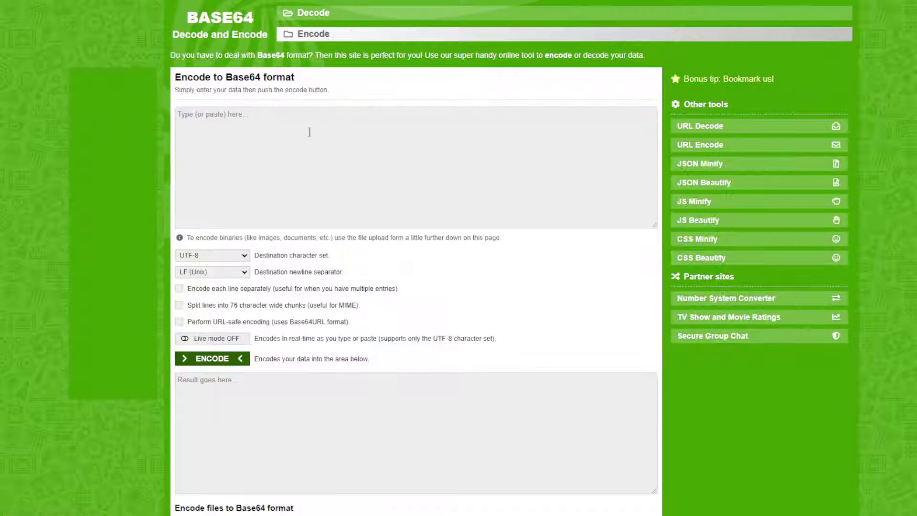
click(309, 132)
key(ctrl+v)
scroll(355, 167, up, 5)
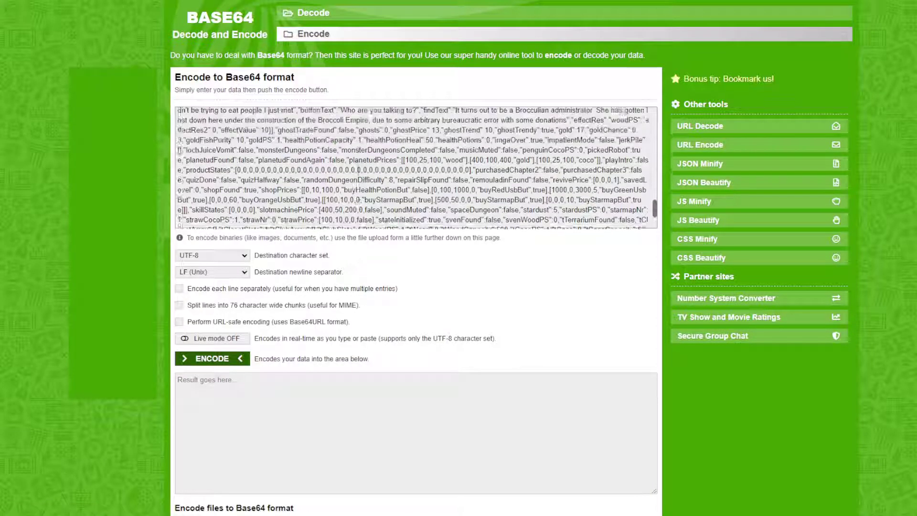
scroll(360, 165, down, 6)
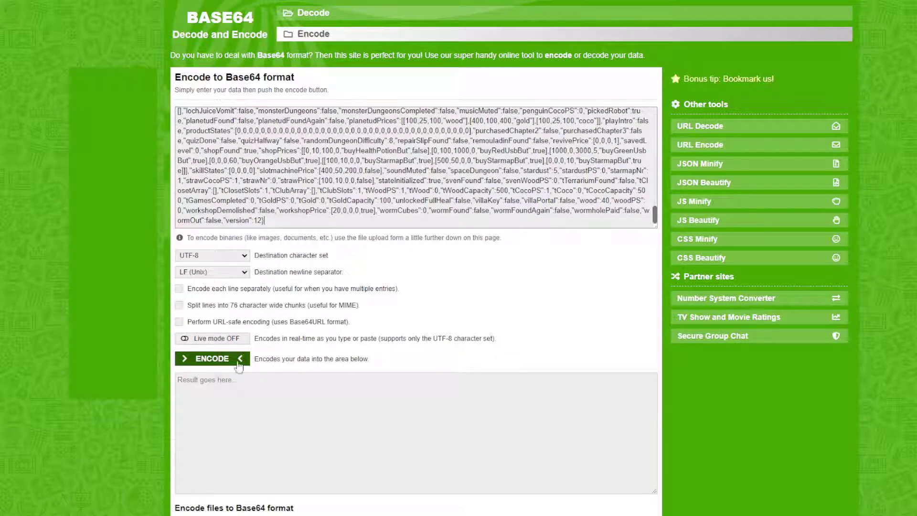
click(239, 365)
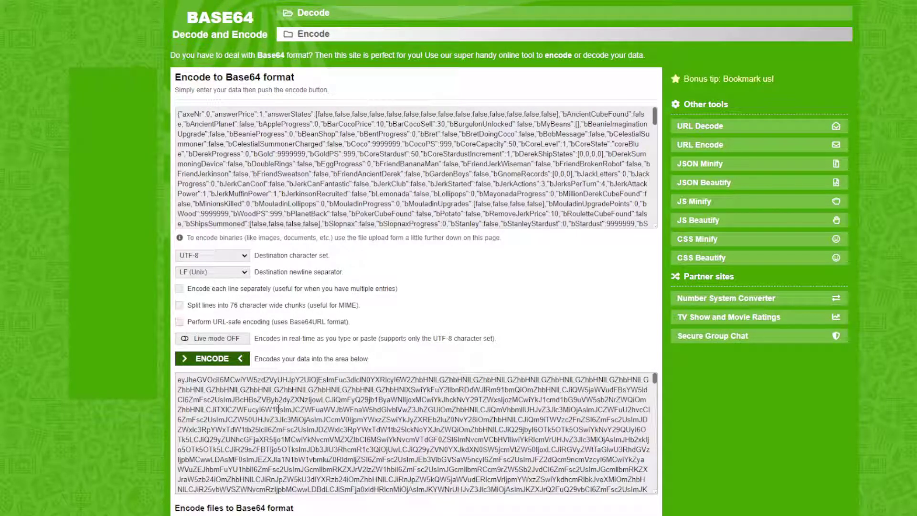
click(279, 410)
Replace the local storage 'state' value with the new Base64 save, close DevTools, and start the game
key(alt+Tab)
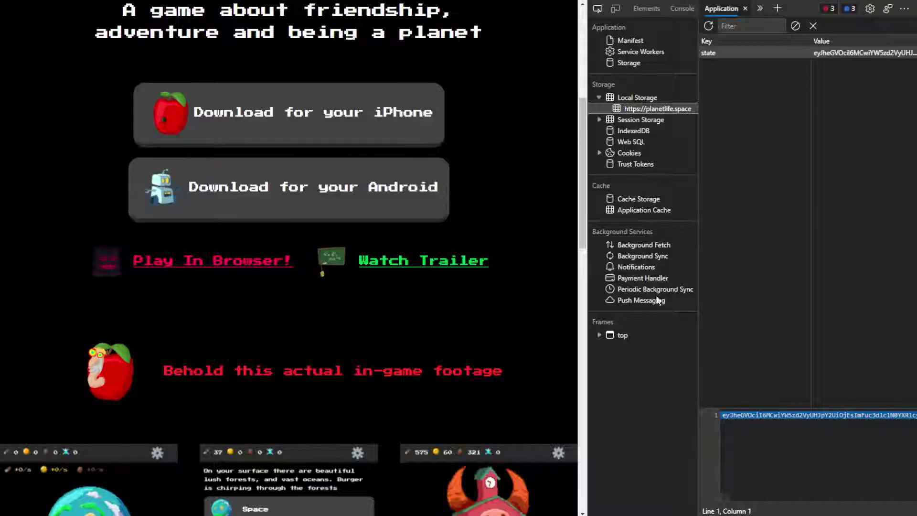
double_click(850, 53)
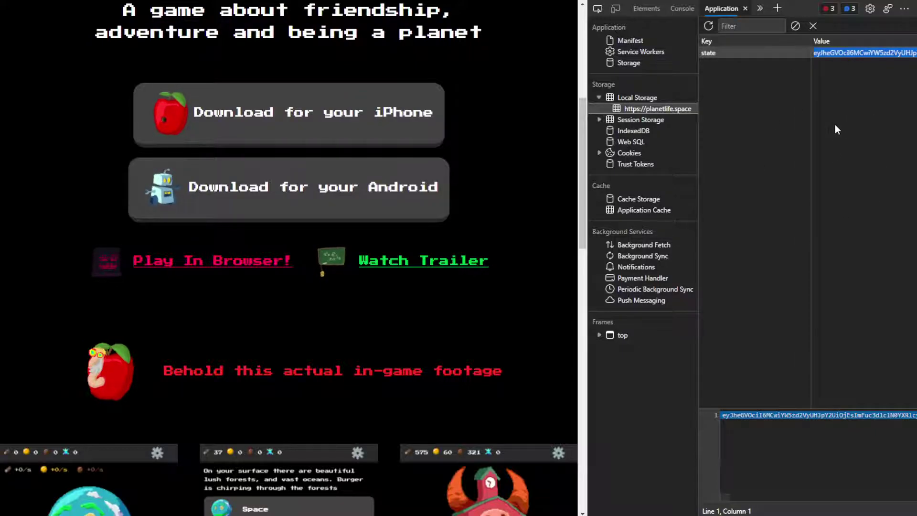
key(ctrl+v)
key(Return)
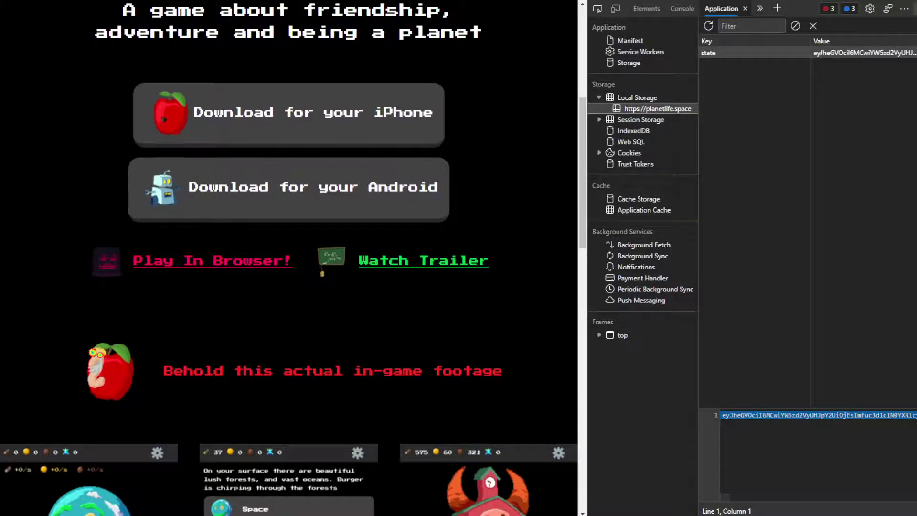
key(F12)
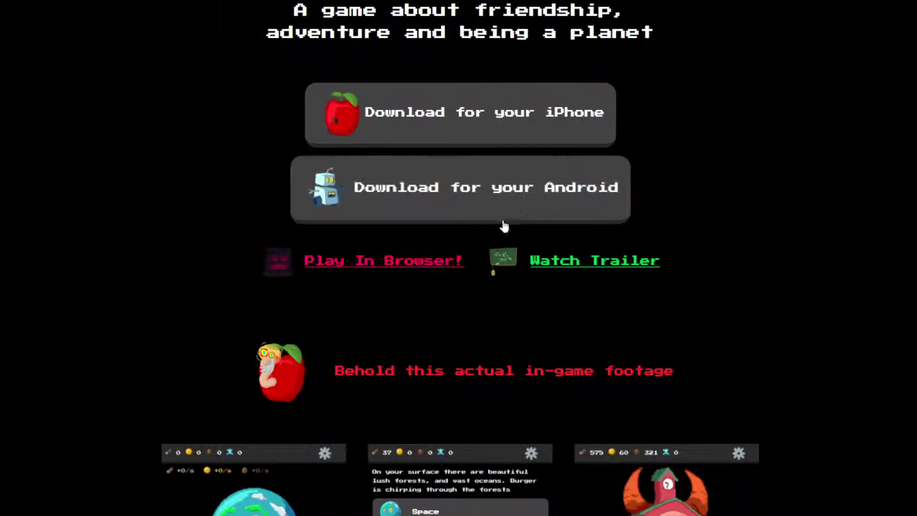
click(411, 267)
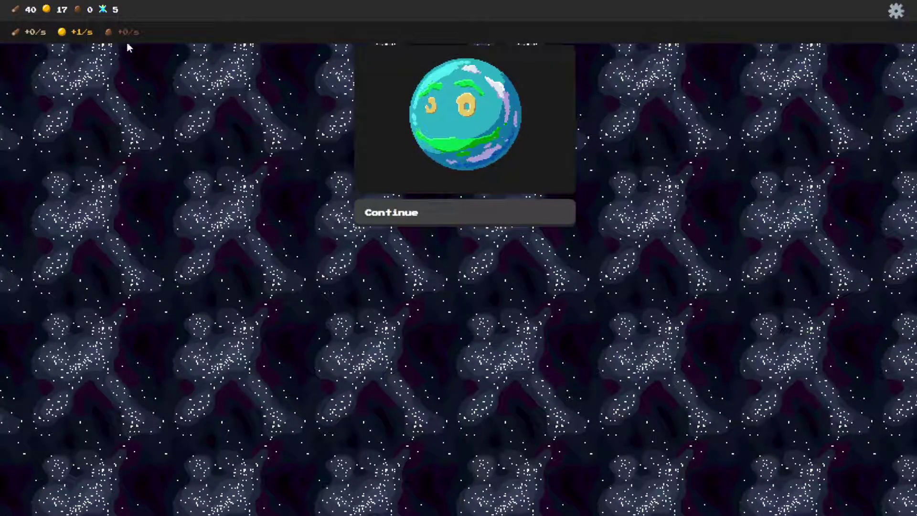
Check Derek at 10000/10000 health on the surface, then enter the Juicy Dungeon
click(511, 212)
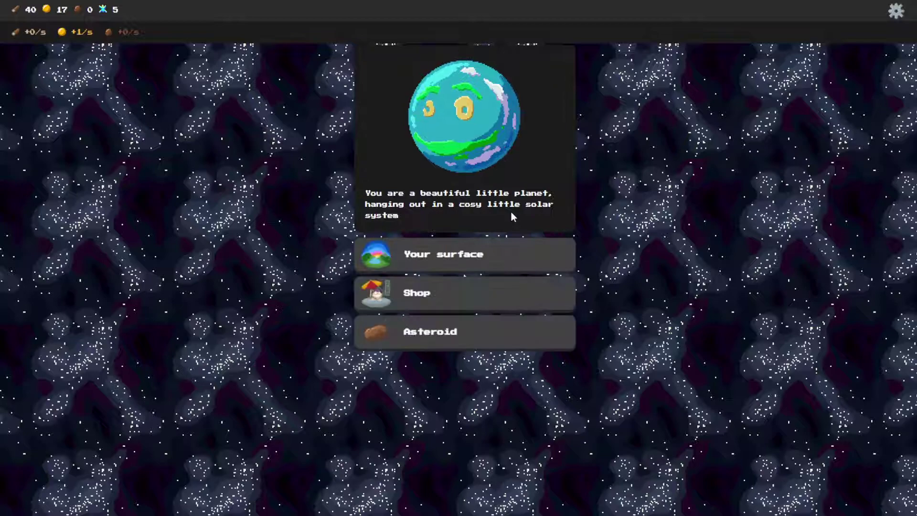
click(475, 246)
click(428, 312)
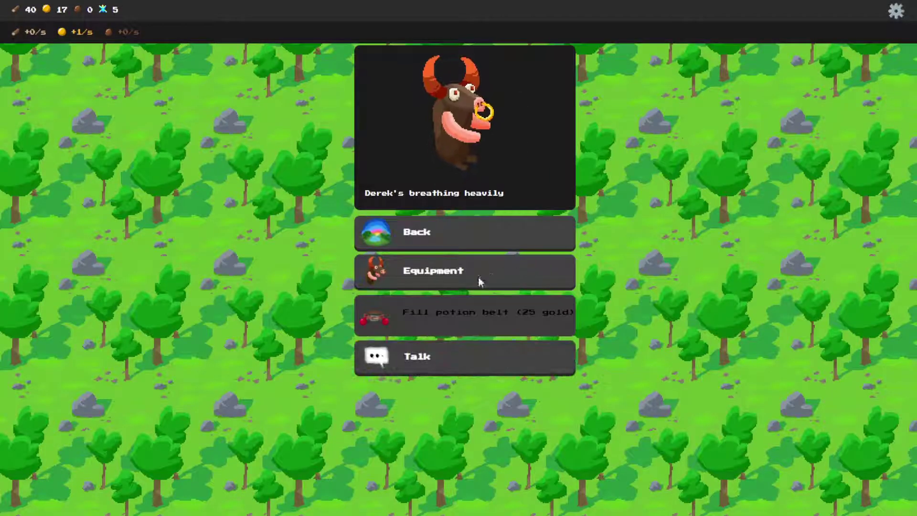
click(501, 235)
click(450, 343)
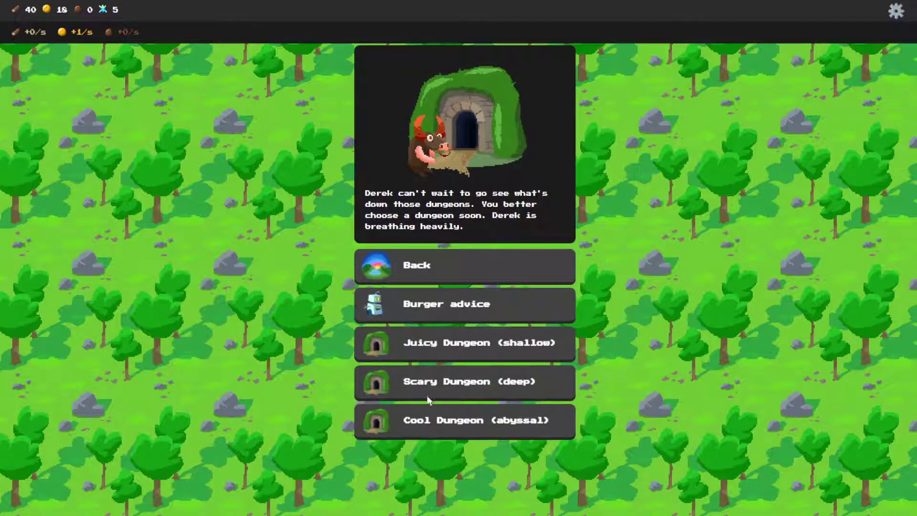
click(456, 339)
Clear dungeon level 1 through the Chest door, winning the fight and opening the chest
click(483, 231)
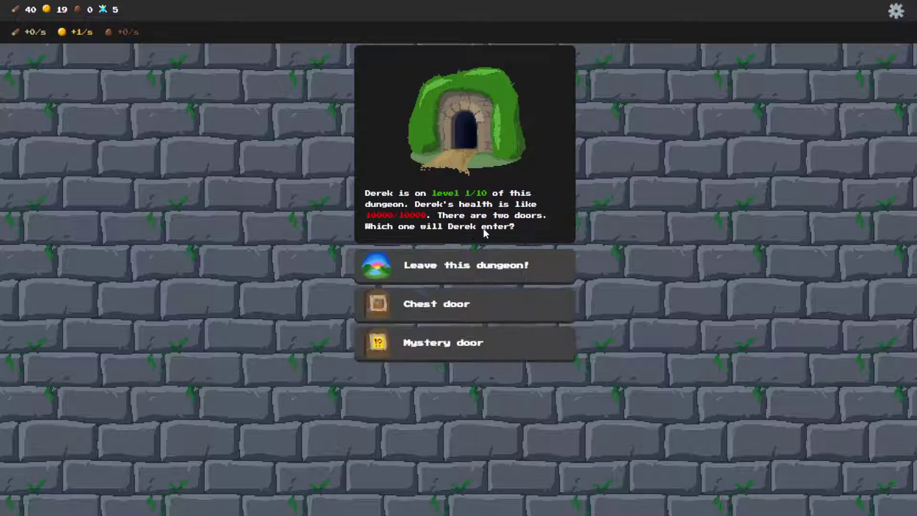
click(446, 308)
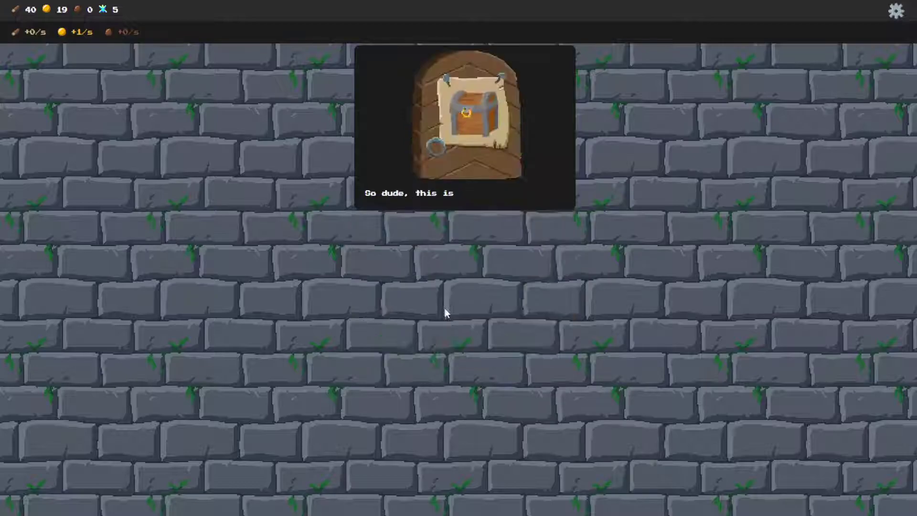
click(479, 311)
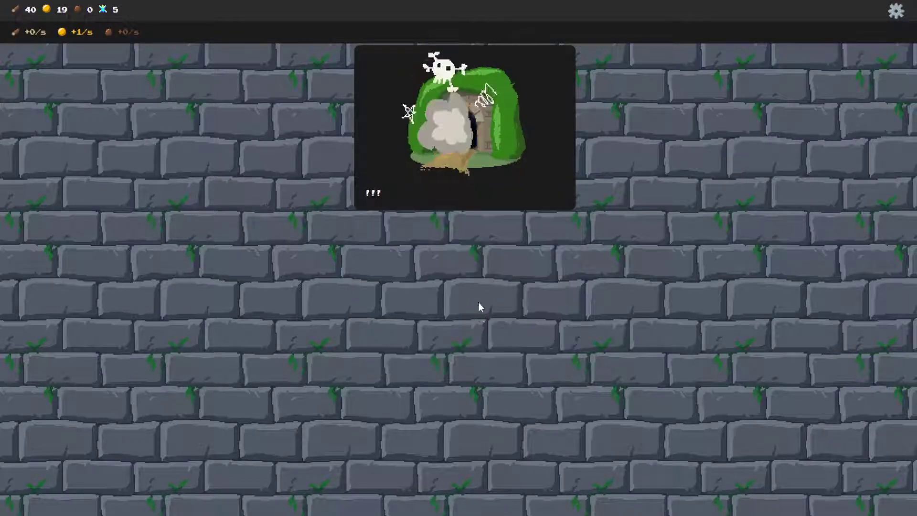
click(465, 234)
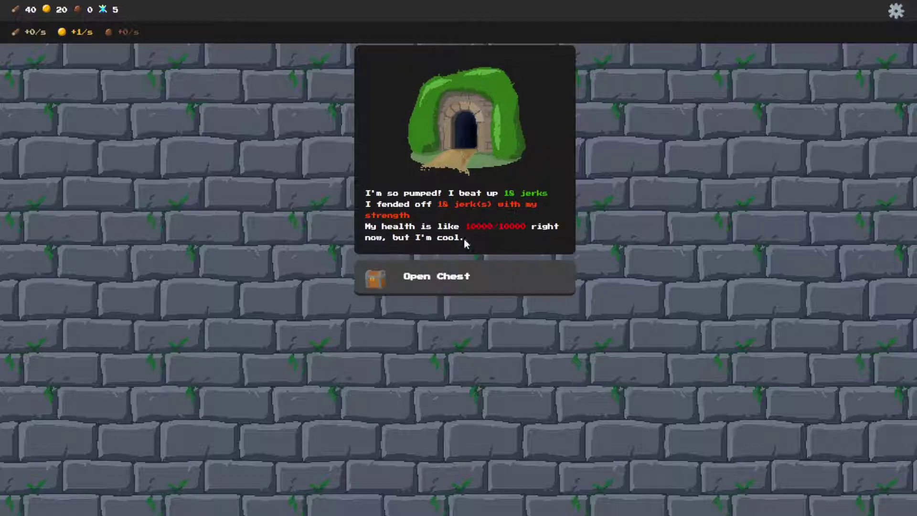
click(473, 291)
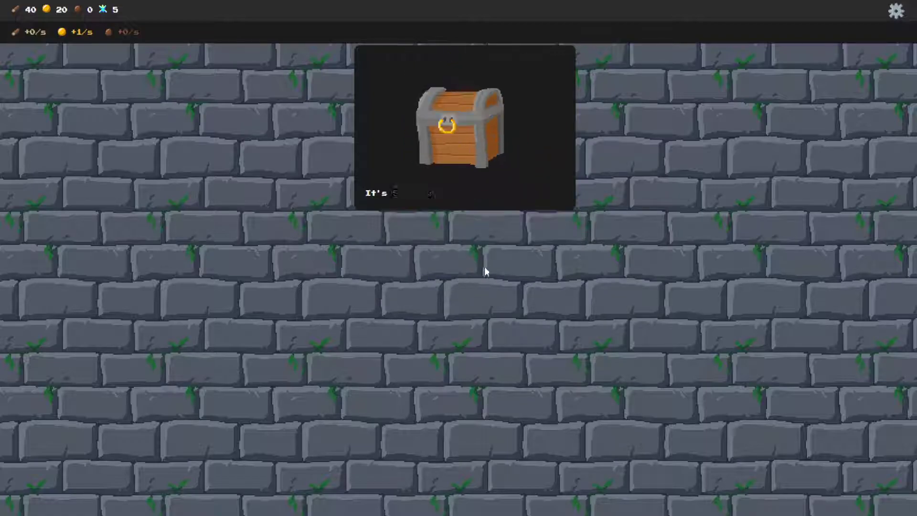
click(471, 269)
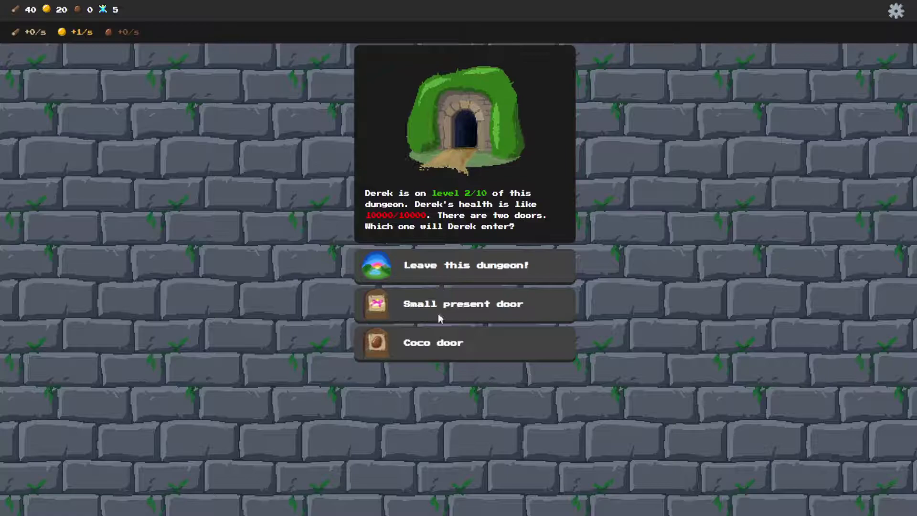
Clear level 2 through the Small present door, winning the fight and opening the present
click(462, 303)
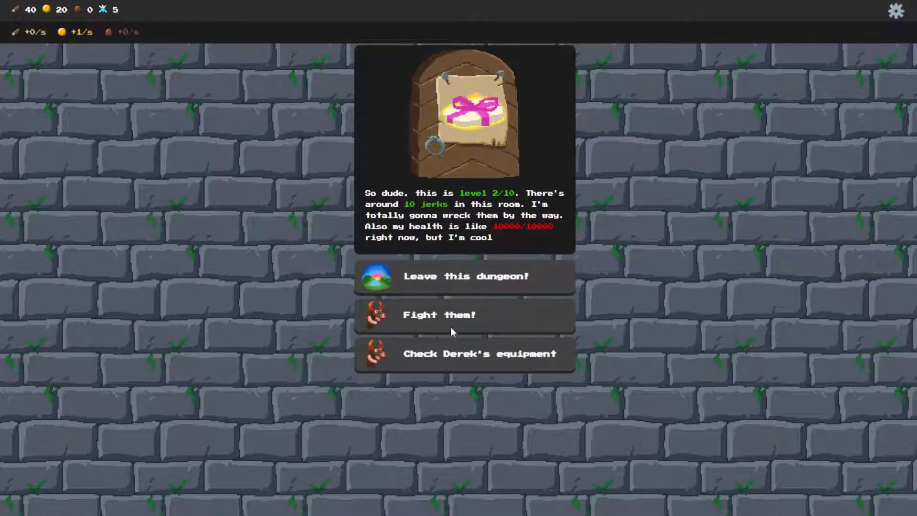
click(468, 321)
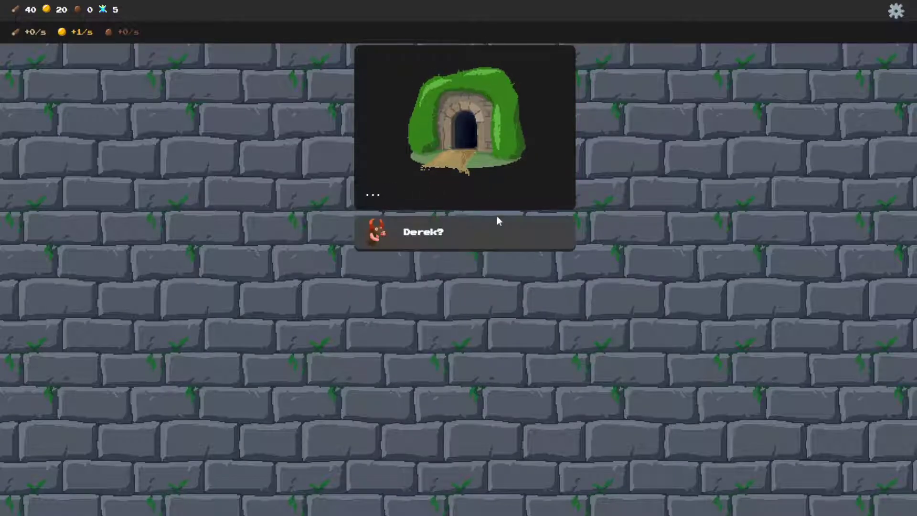
click(463, 244)
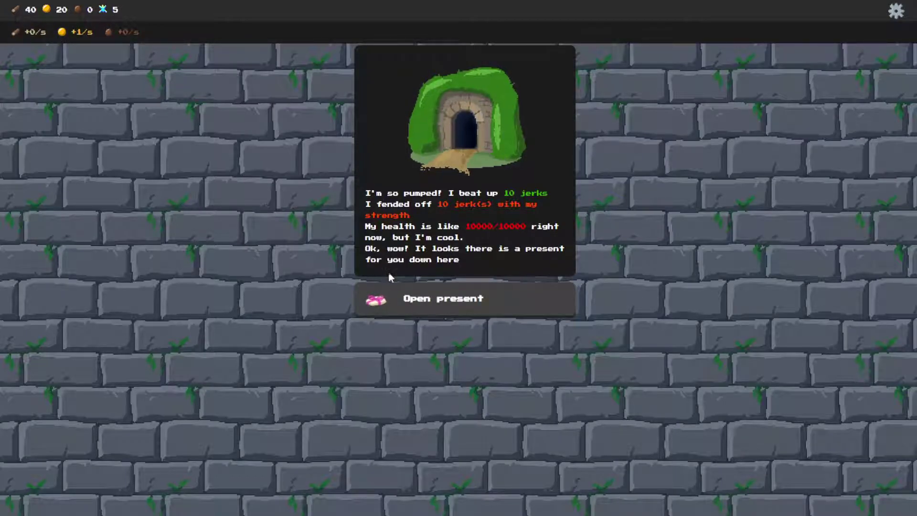
click(400, 292)
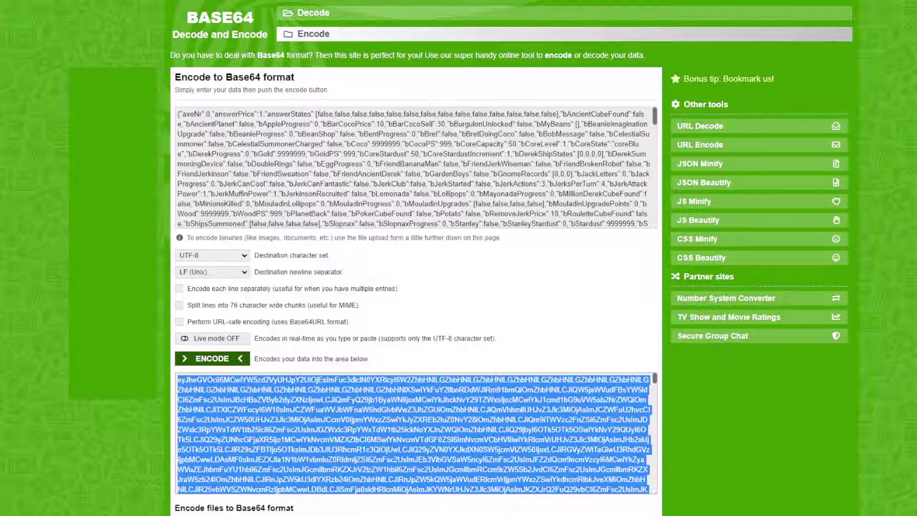
key(alt+Tab)
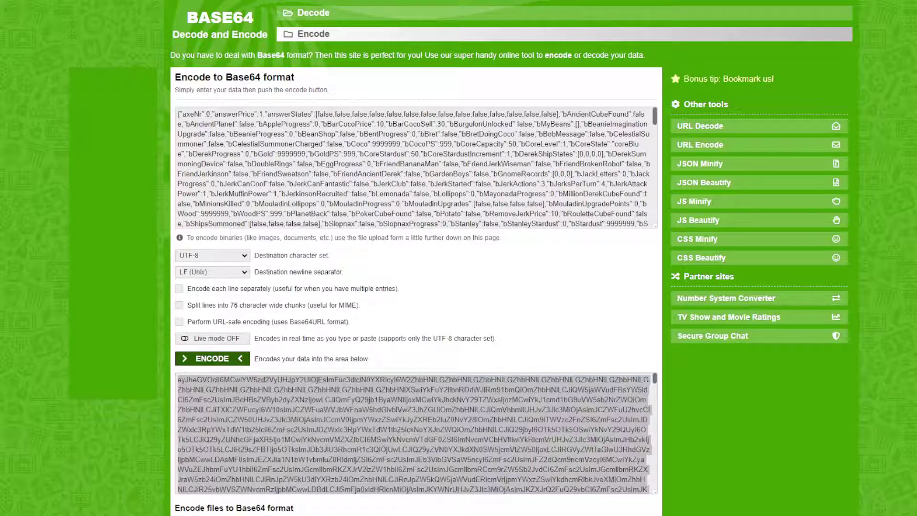
key(alt+Tab)
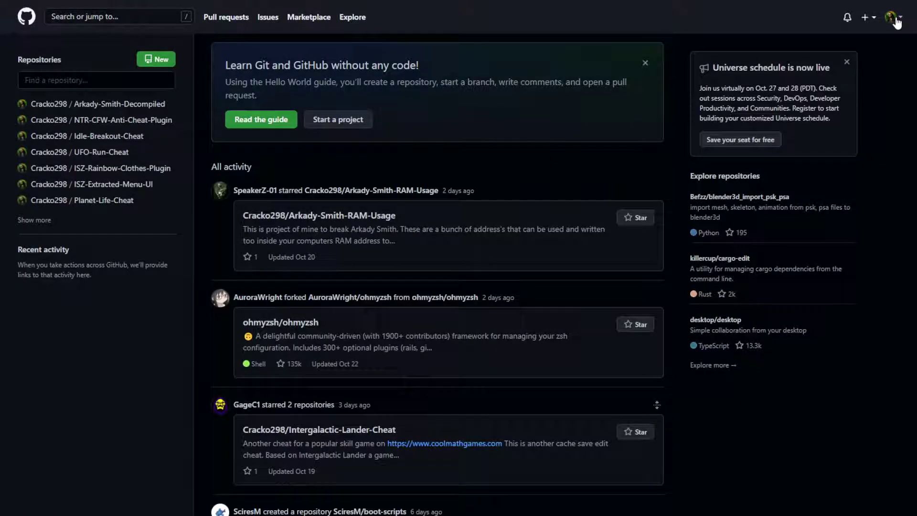
Open Encrypted_Base64.txt in the Planet-Life-Cheat repository from the profile's repository list
click(897, 22)
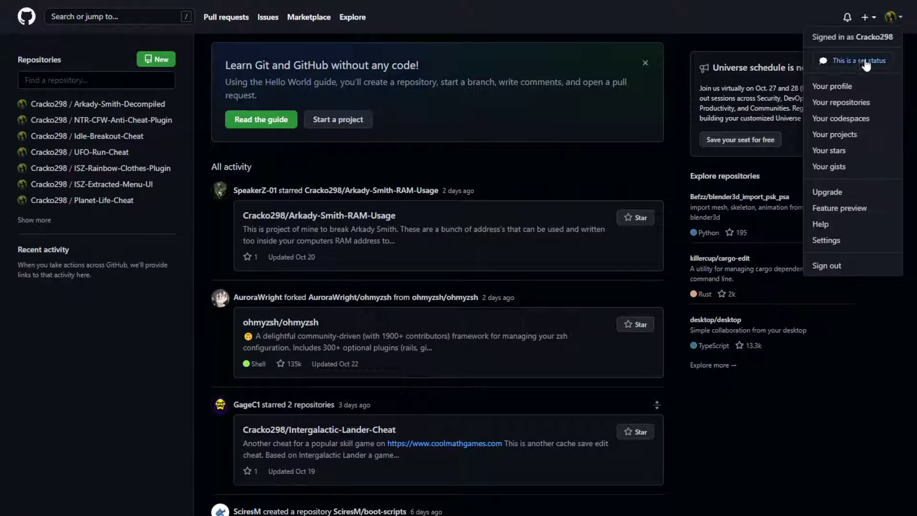
click(837, 87)
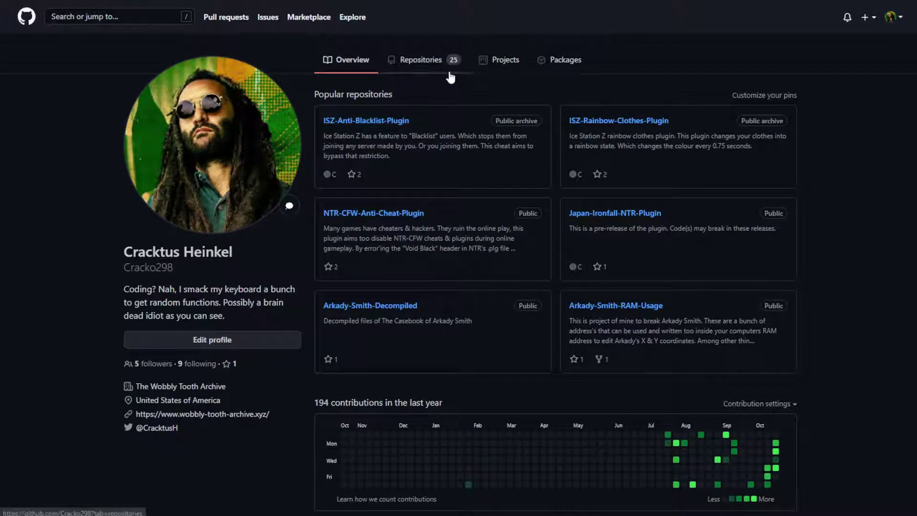
click(393, 73)
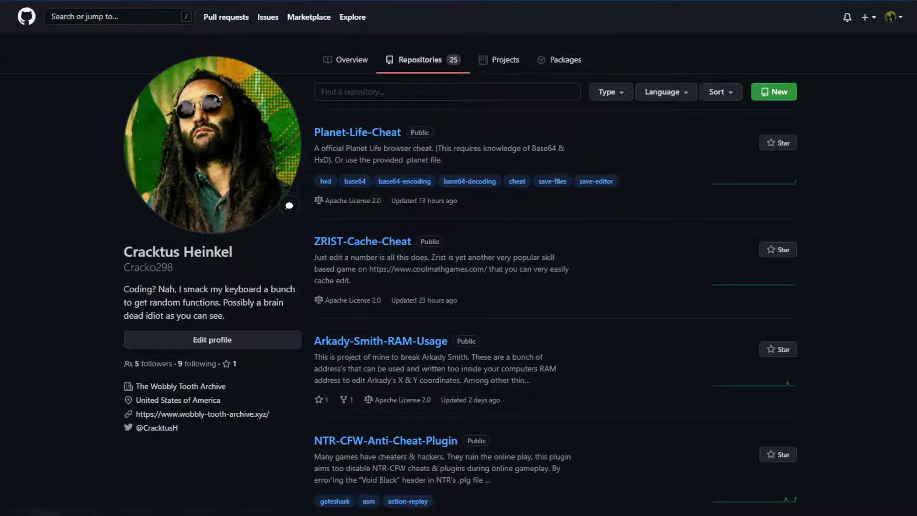
click(387, 136)
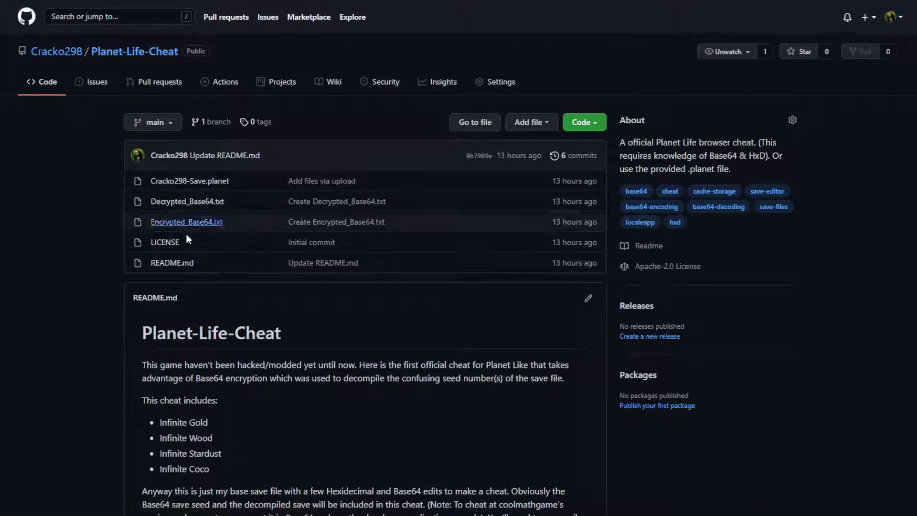
click(213, 223)
Select and copy the encoded save line from Encrypted_Base64.txt
key(ctrl+a)
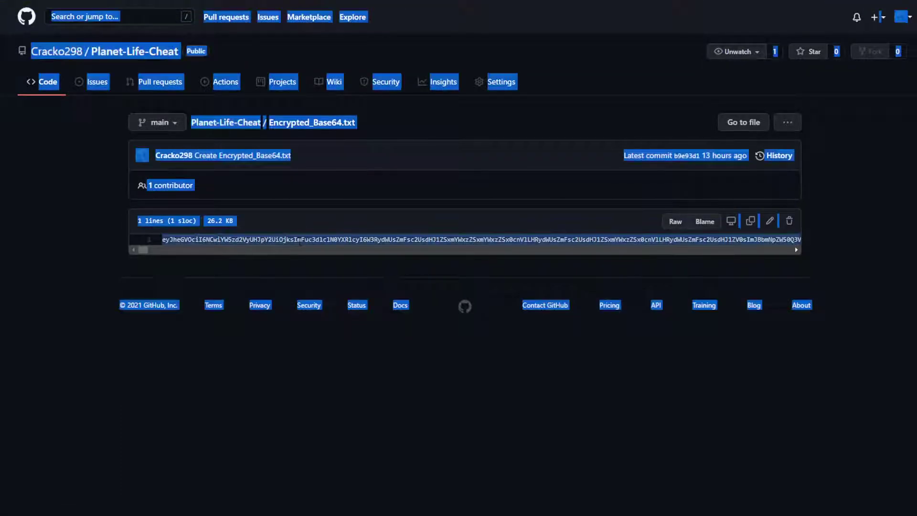
triple_click(291, 240)
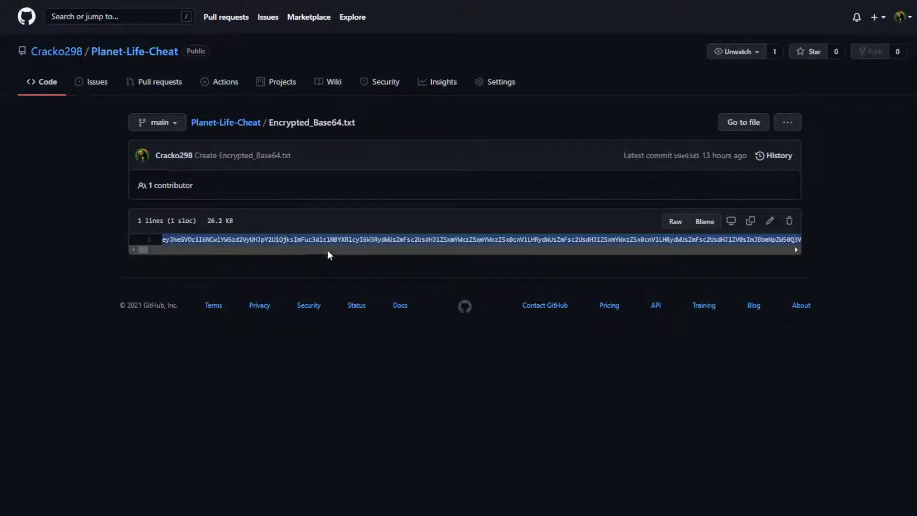
drag(147, 253, 829, 261)
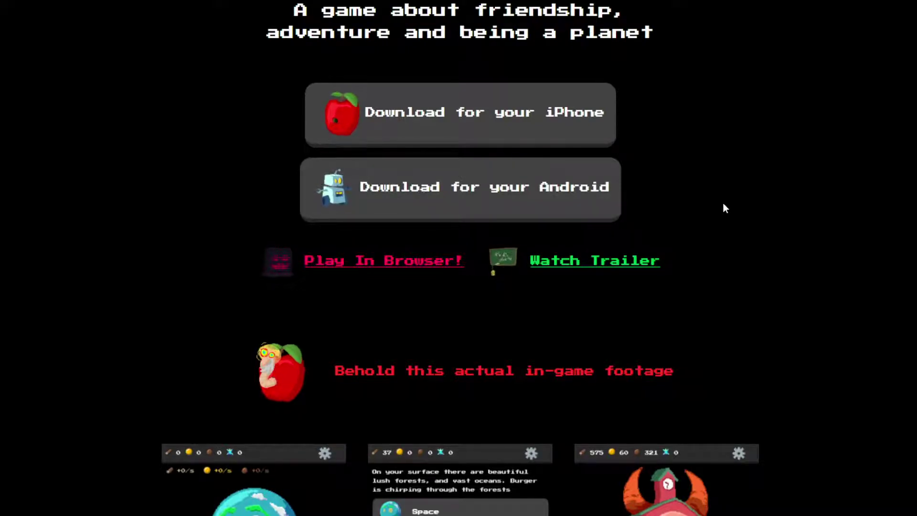
Replace the Local Storage 'state' value with the copied save in DevTools
key(F12)
click(854, 53)
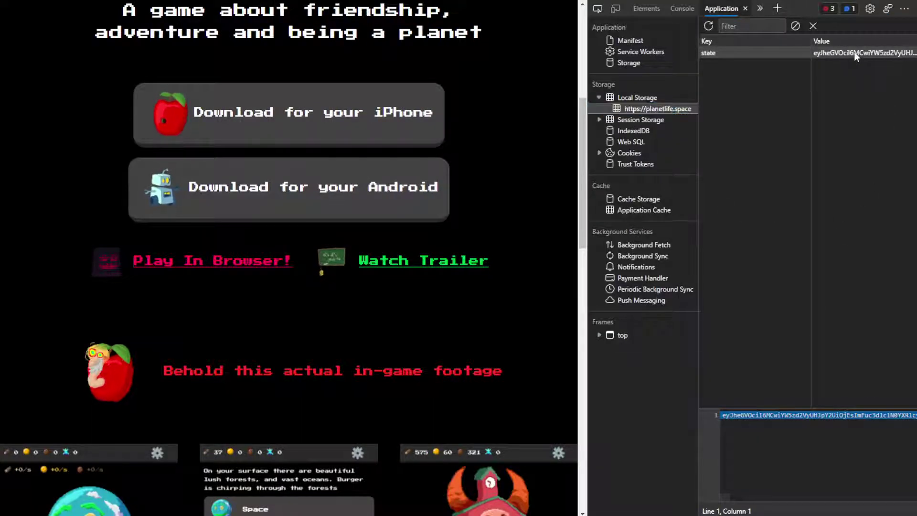
double_click(854, 53)
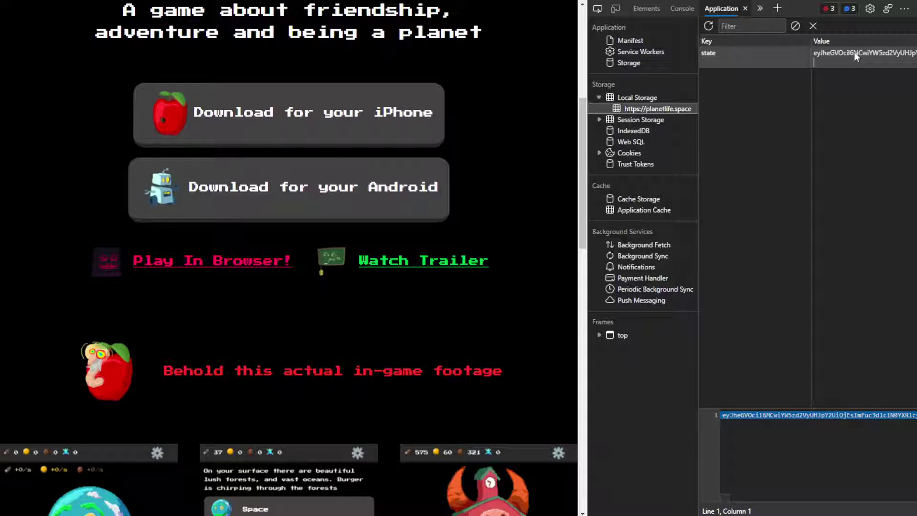
key(Return)
key(F12)
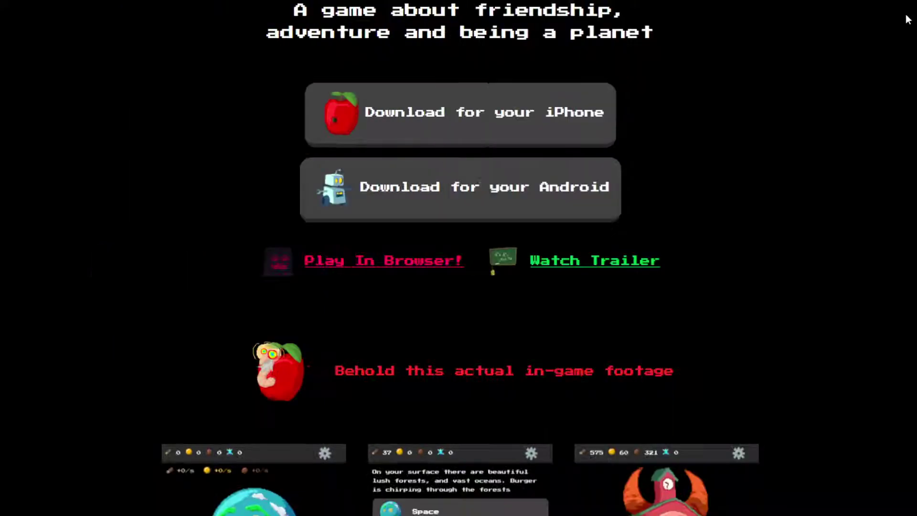
Play Planet Life in the browser and continue into the save with ~1.93e+36K resources
click(420, 261)
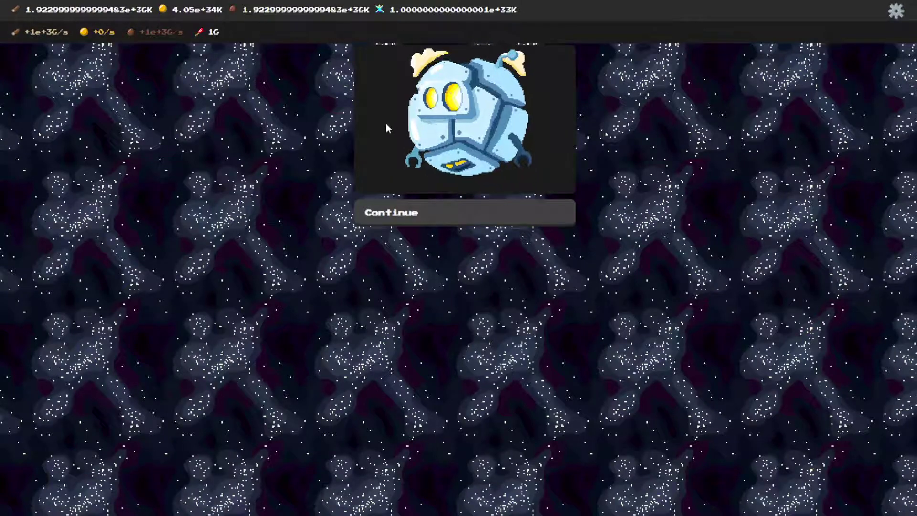
click(426, 216)
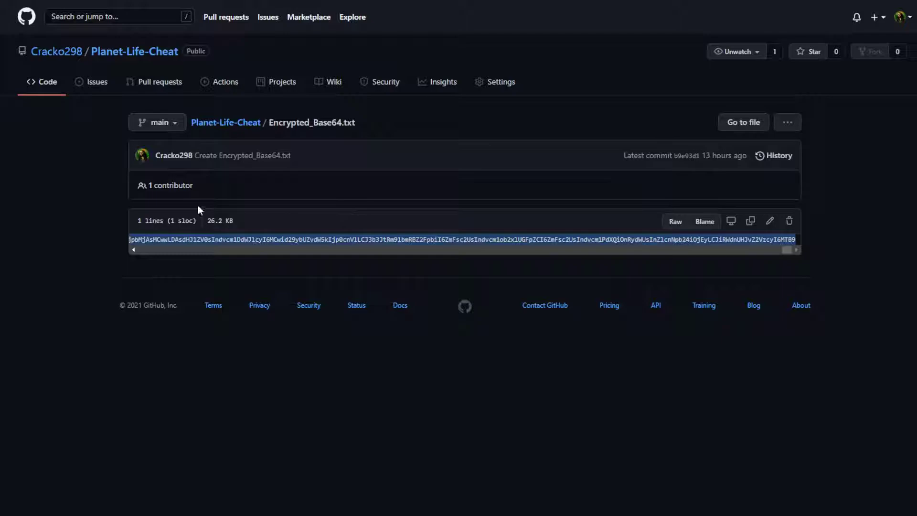
Return to the Planet-Life-Cheat repository root and locate Cracko298-Save.planet
click(120, 52)
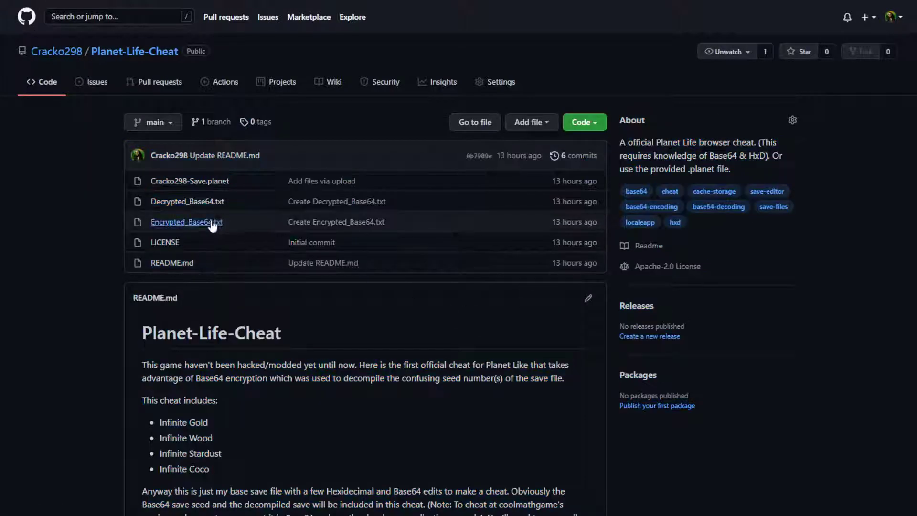
click(217, 182)
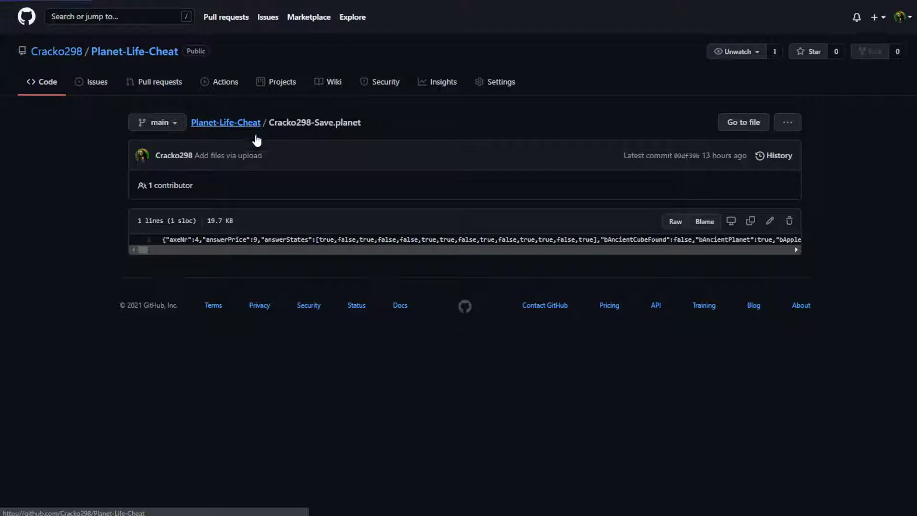
click(224, 123)
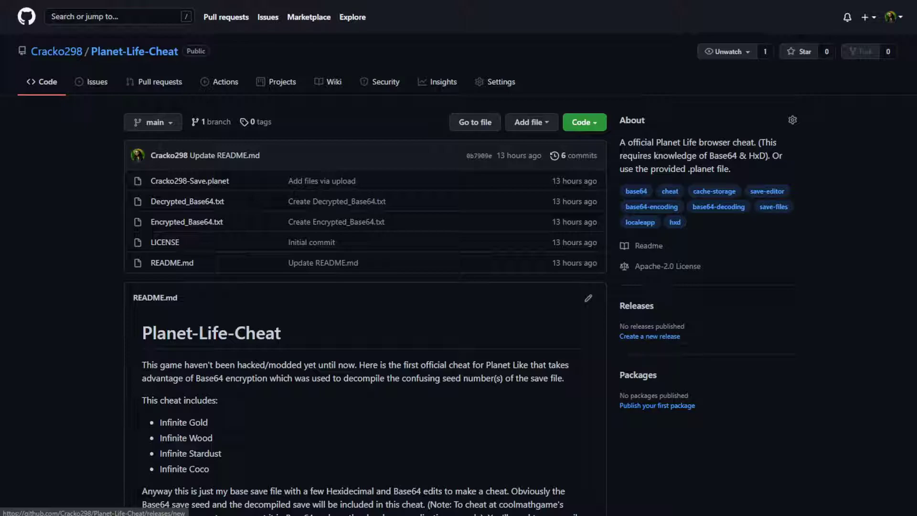
scroll(369, 285, down, 15)
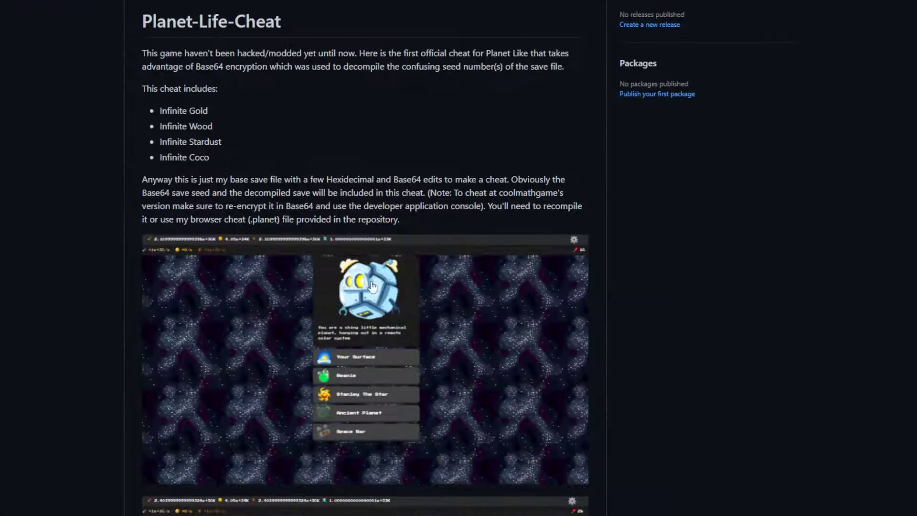
scroll(369, 285, up, 13)
scroll(369, 285, up, 3)
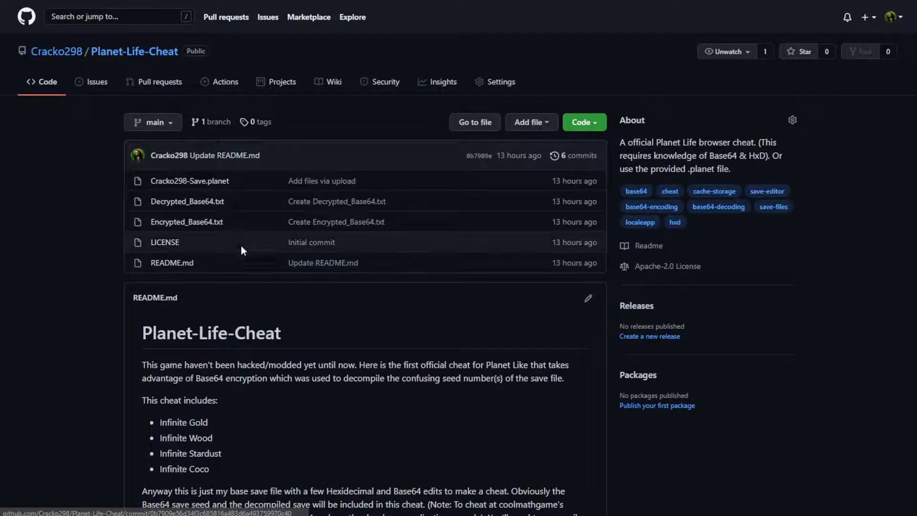
Save the Cracko298-Save.planet link into Downloads as Cracko298-Save (1).planet
right_click(210, 183)
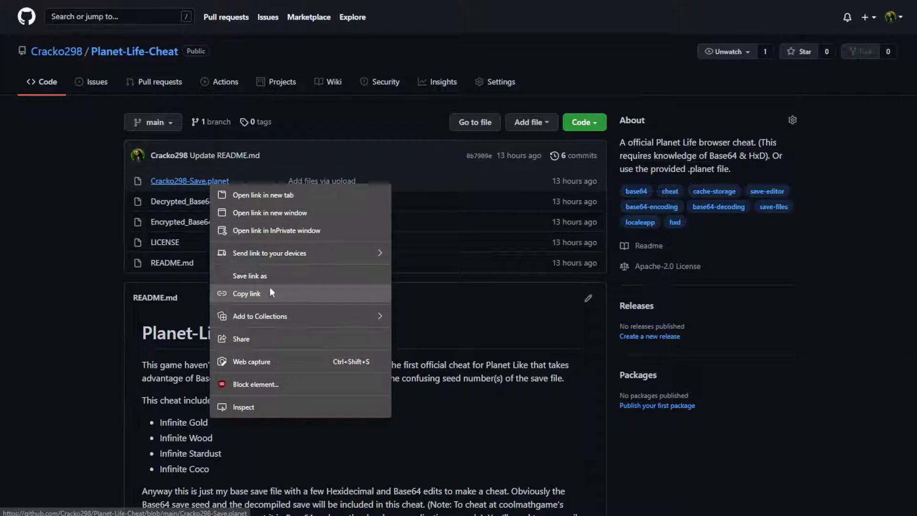
click(279, 276)
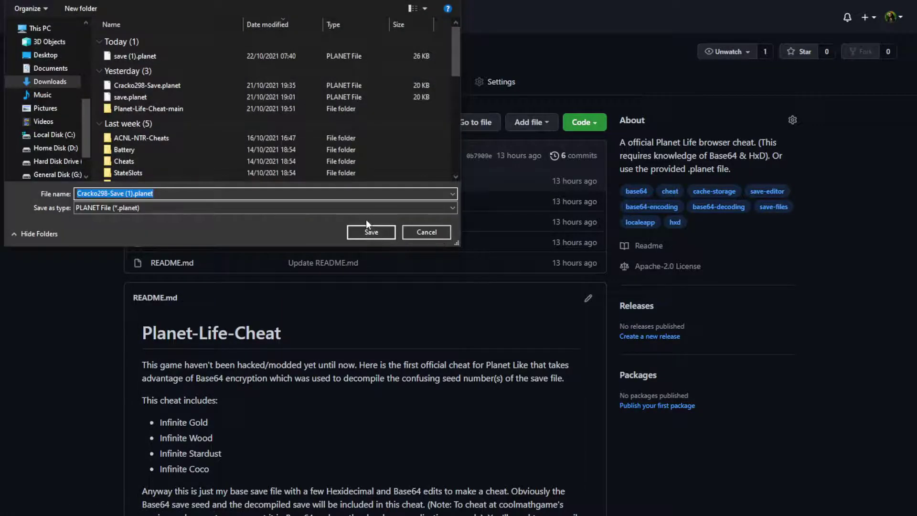
click(370, 232)
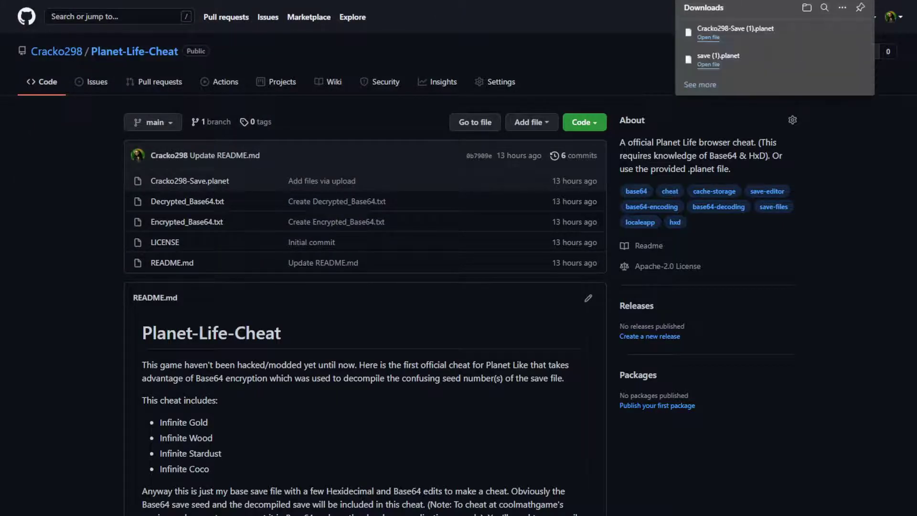
key(ctrl+Tab)
Import Cracko298-Save (1).planet from the settings menu, confirming replacement of current progress
click(895, 11)
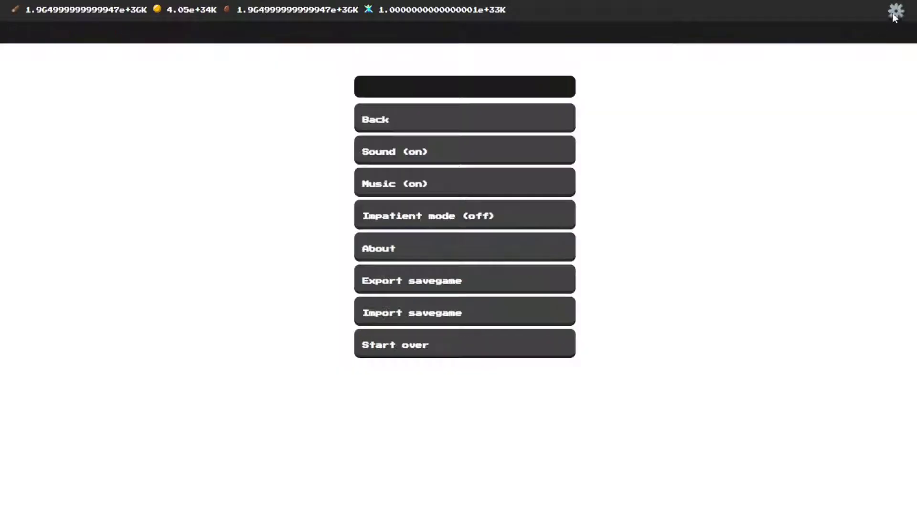
click(437, 315)
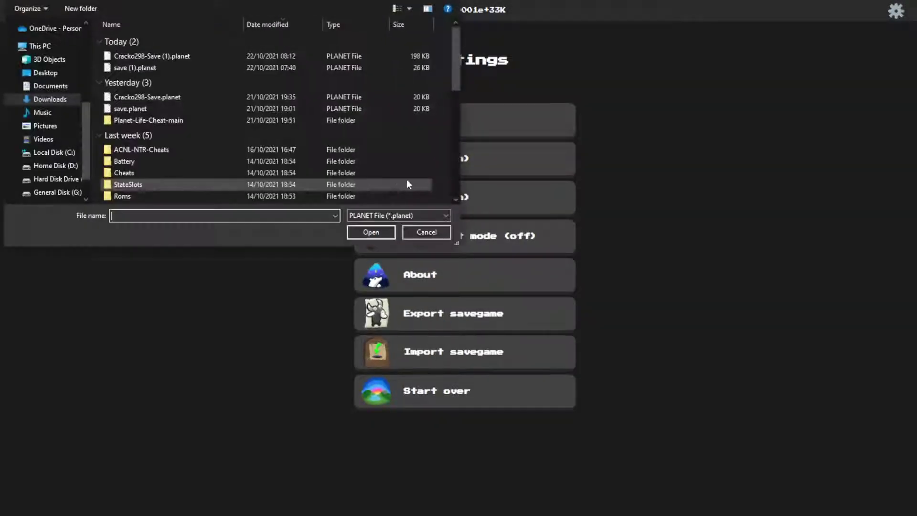
click(196, 56)
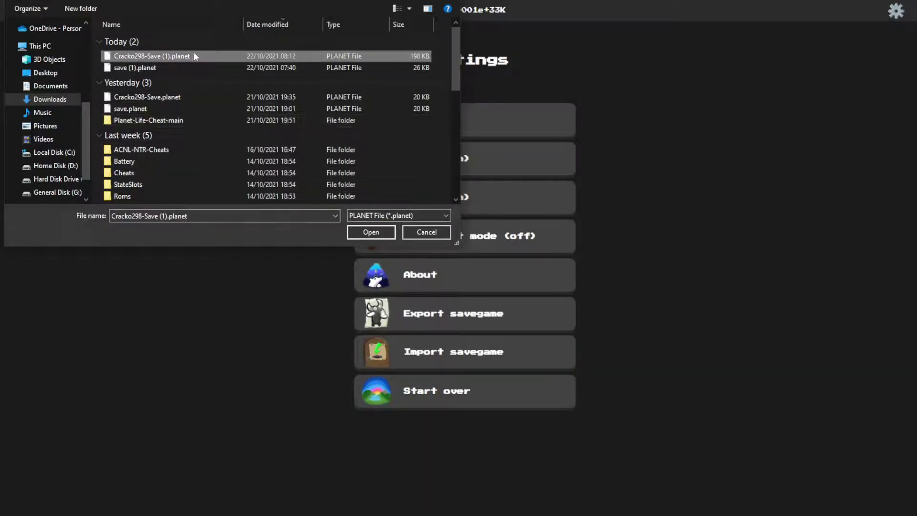
click(394, 232)
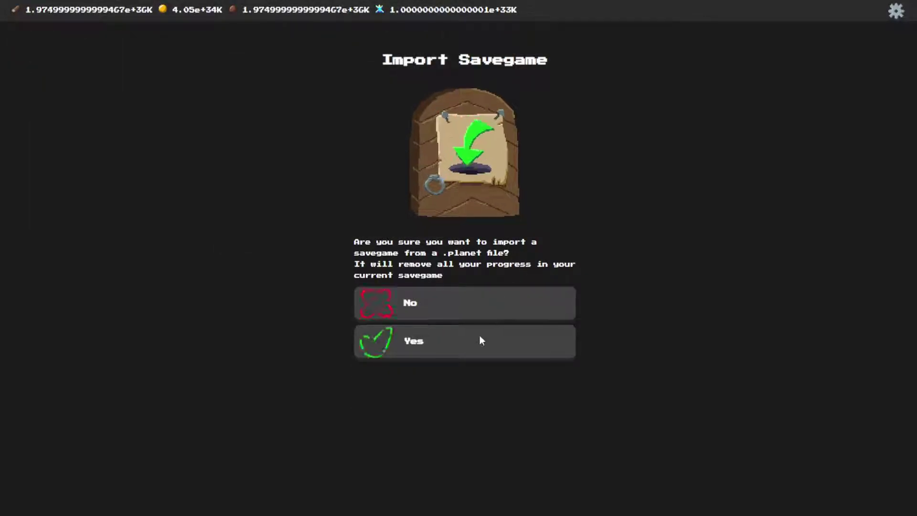
click(480, 336)
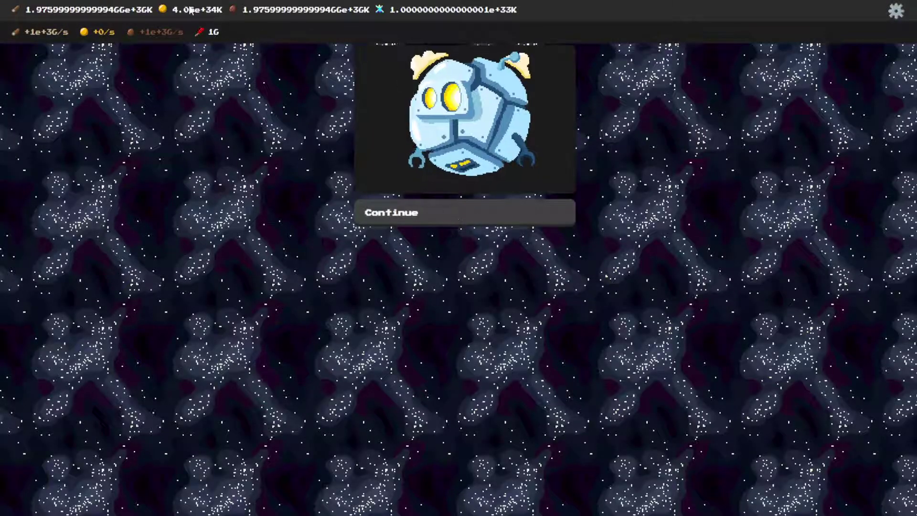
Continue to Your Surface and build the Celestial Summoner further down the list
click(443, 217)
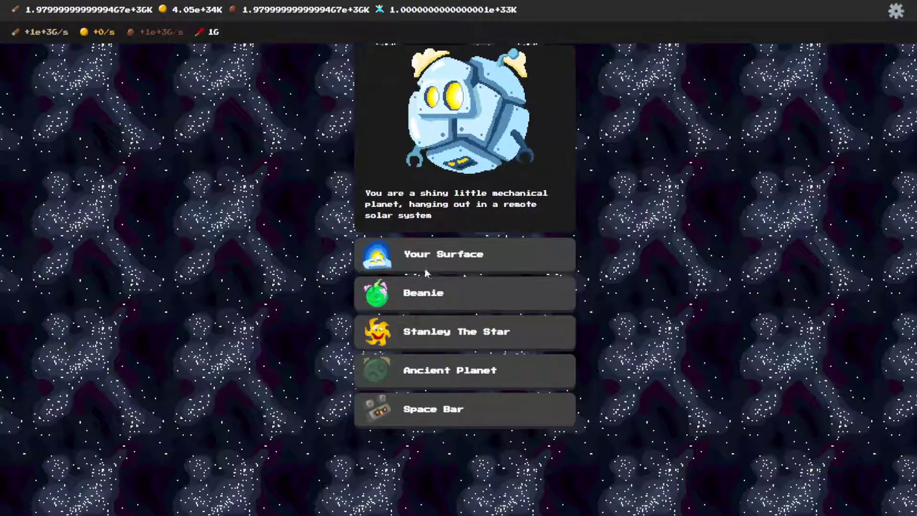
click(447, 254)
scroll(428, 272, down, 1)
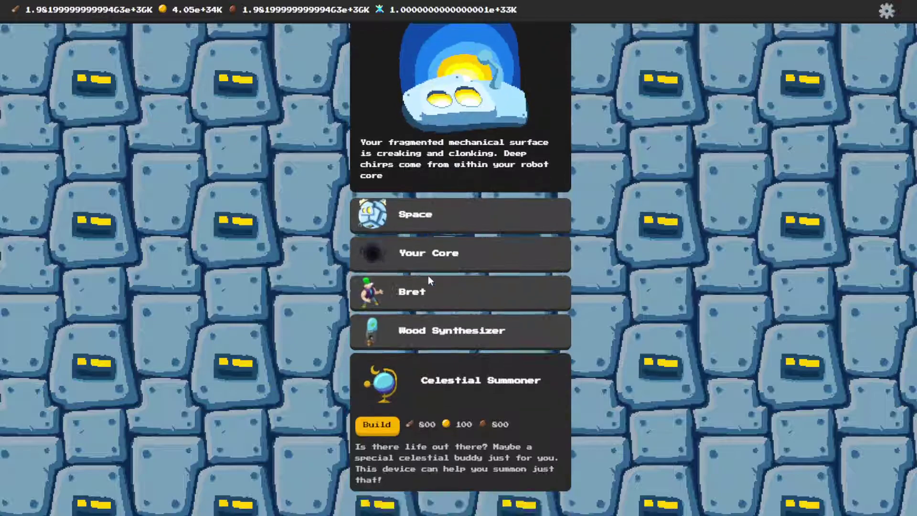
click(377, 424)
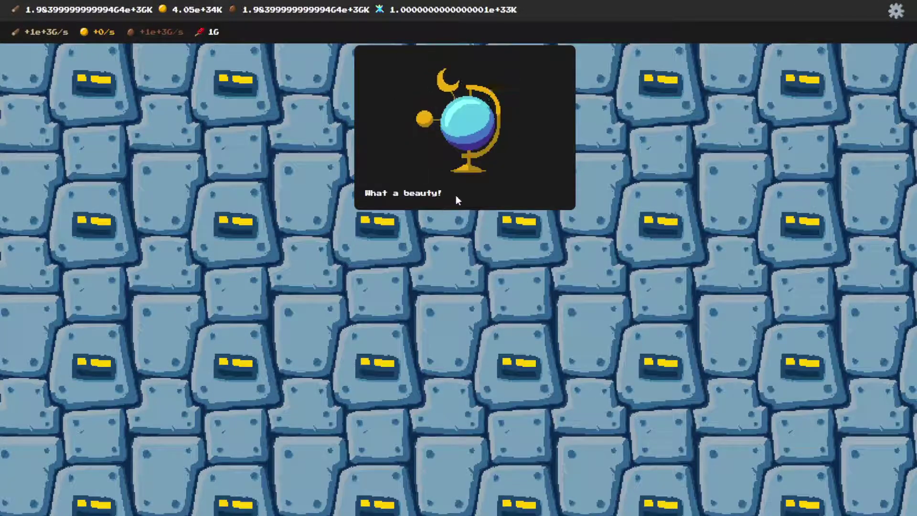